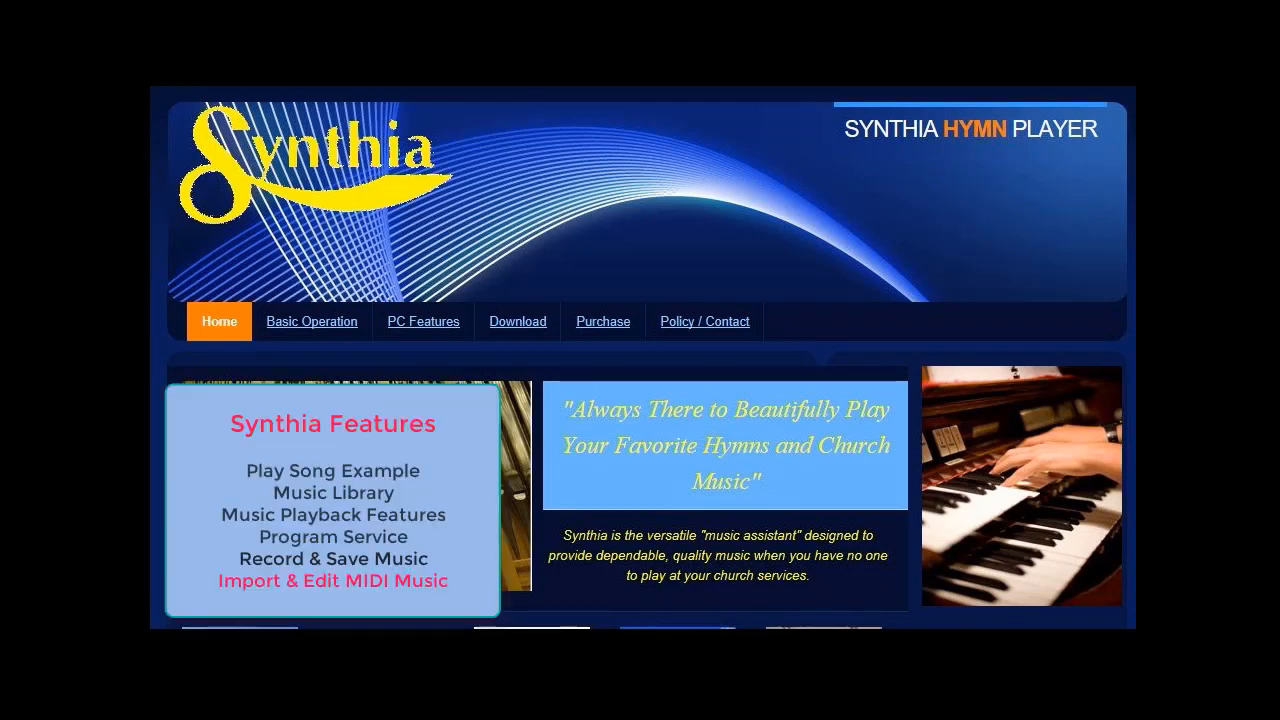
Step: Launch the Synthia hymn player and open the Song File Maintenance utility
left_click(757, 645)
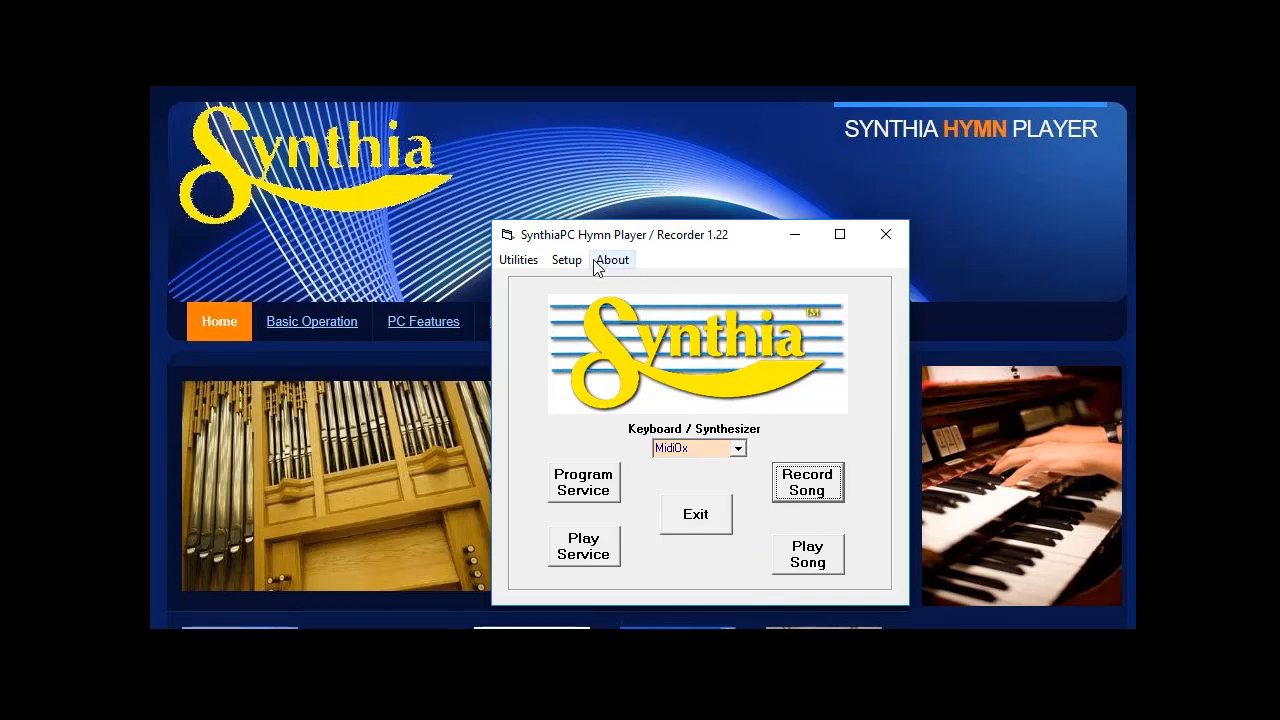
left_click(519, 260)
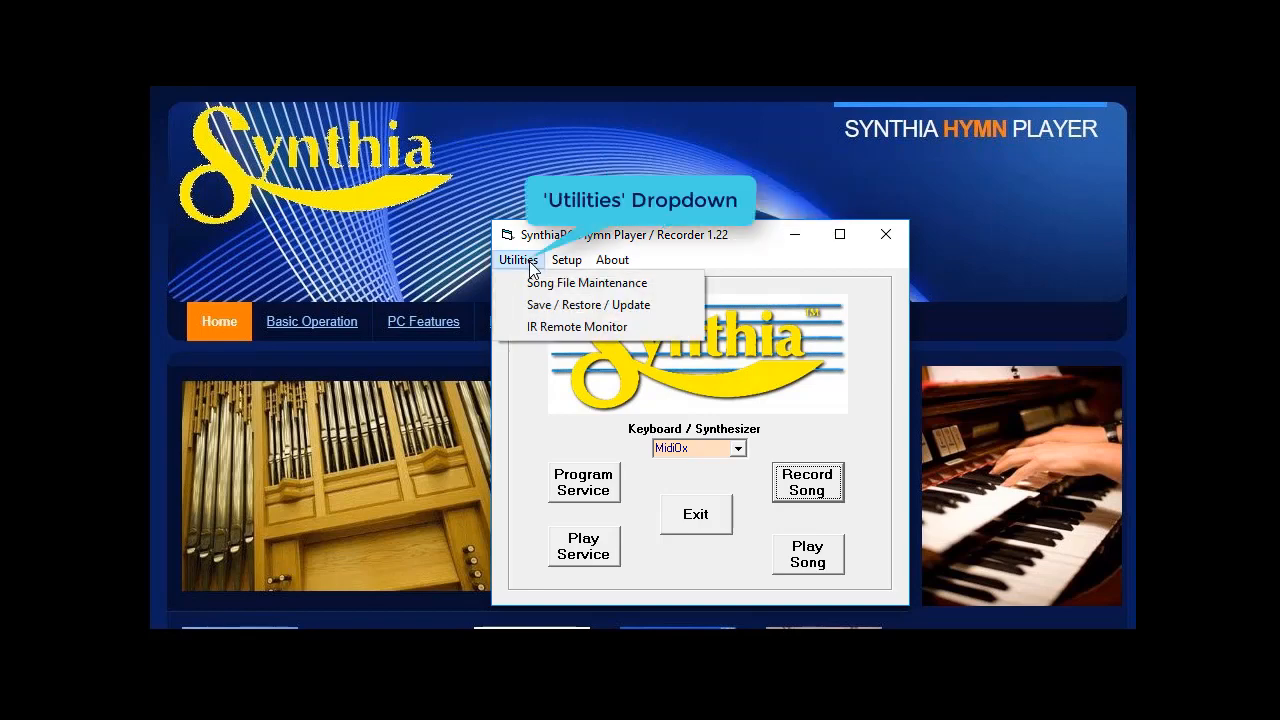
left_click(591, 288)
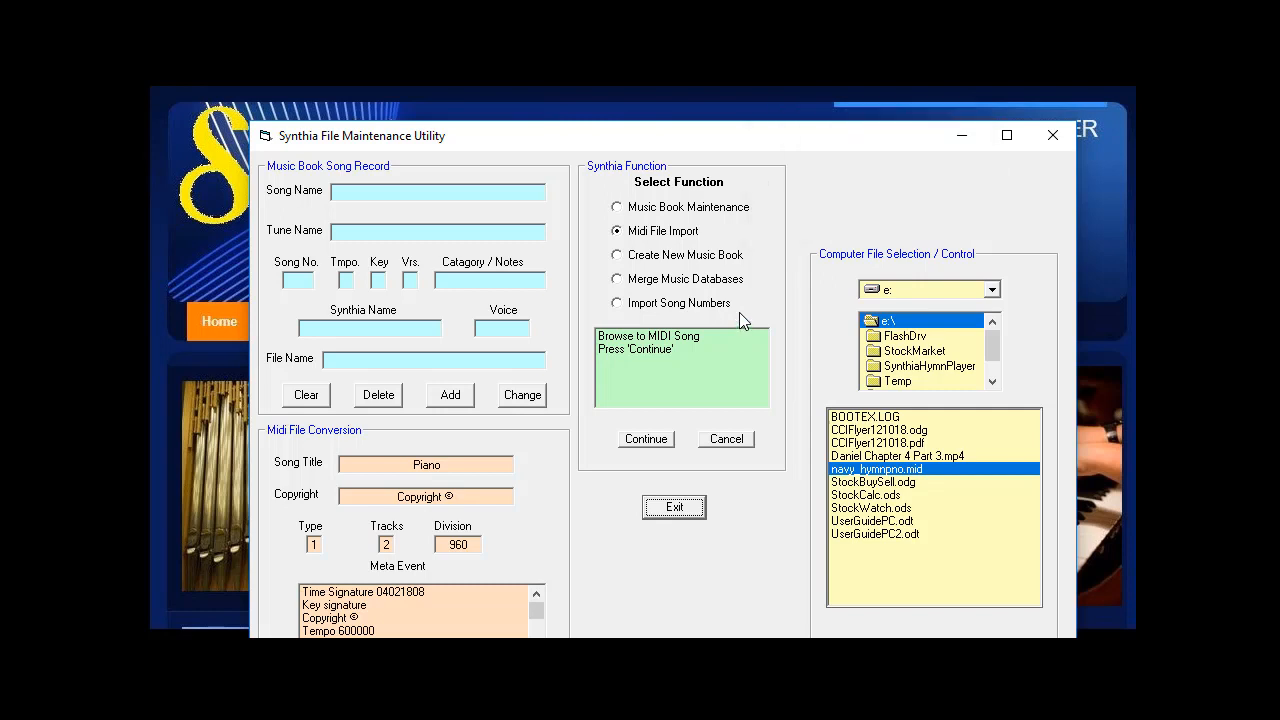
Step: Choose the Midi File Import function and browse to drive e: containing navy_hymnpno.mid
left_click(616, 207)
left_click(617, 231)
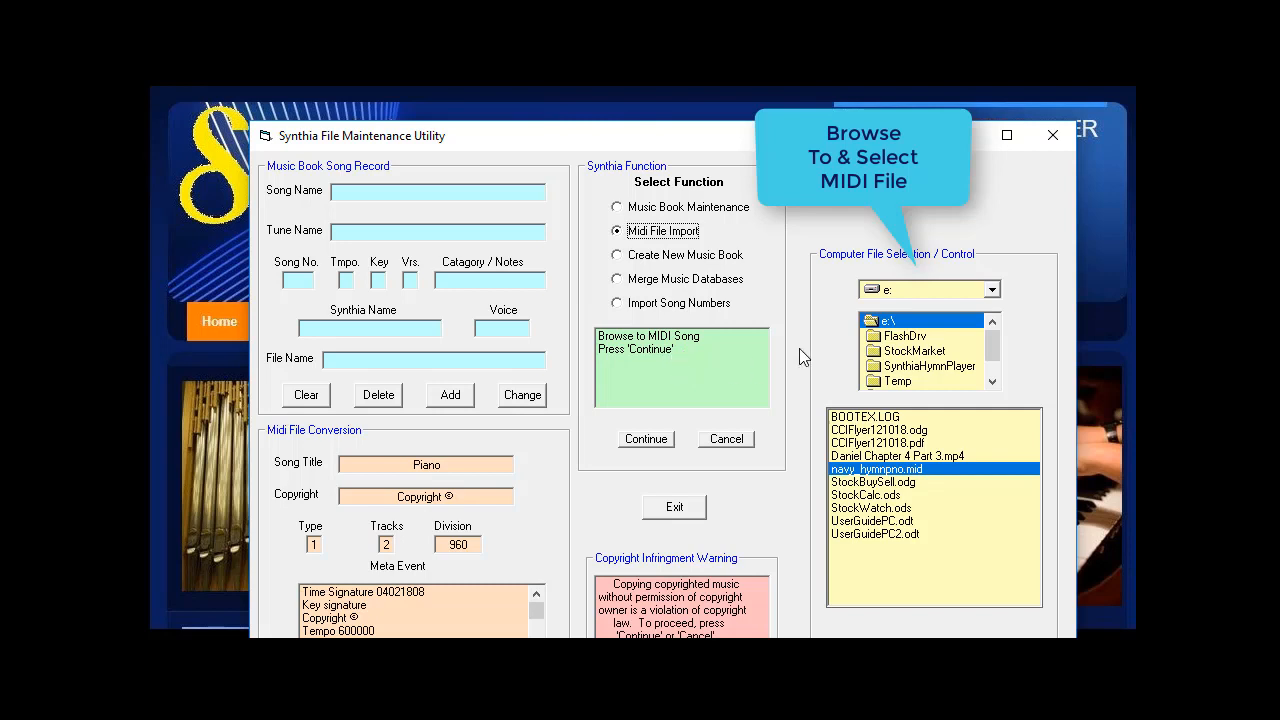
left_click(991, 290)
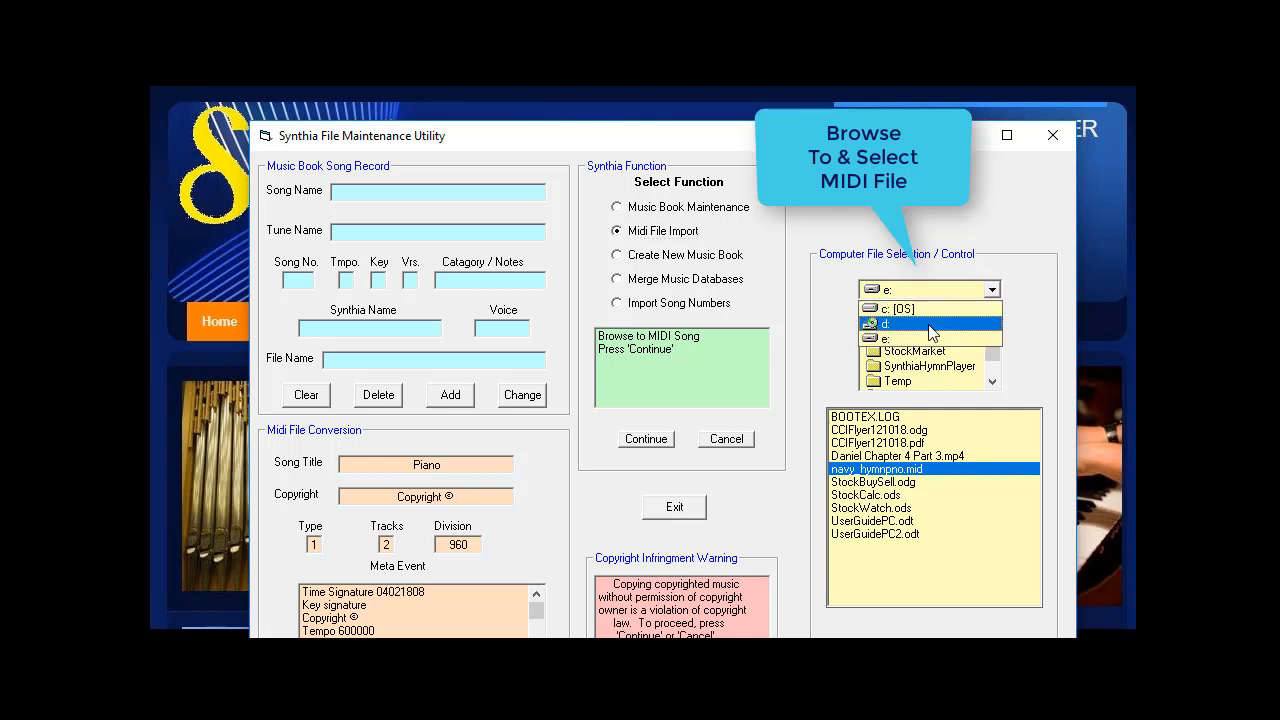
left_click(931, 324)
left_click(991, 290)
left_click(921, 340)
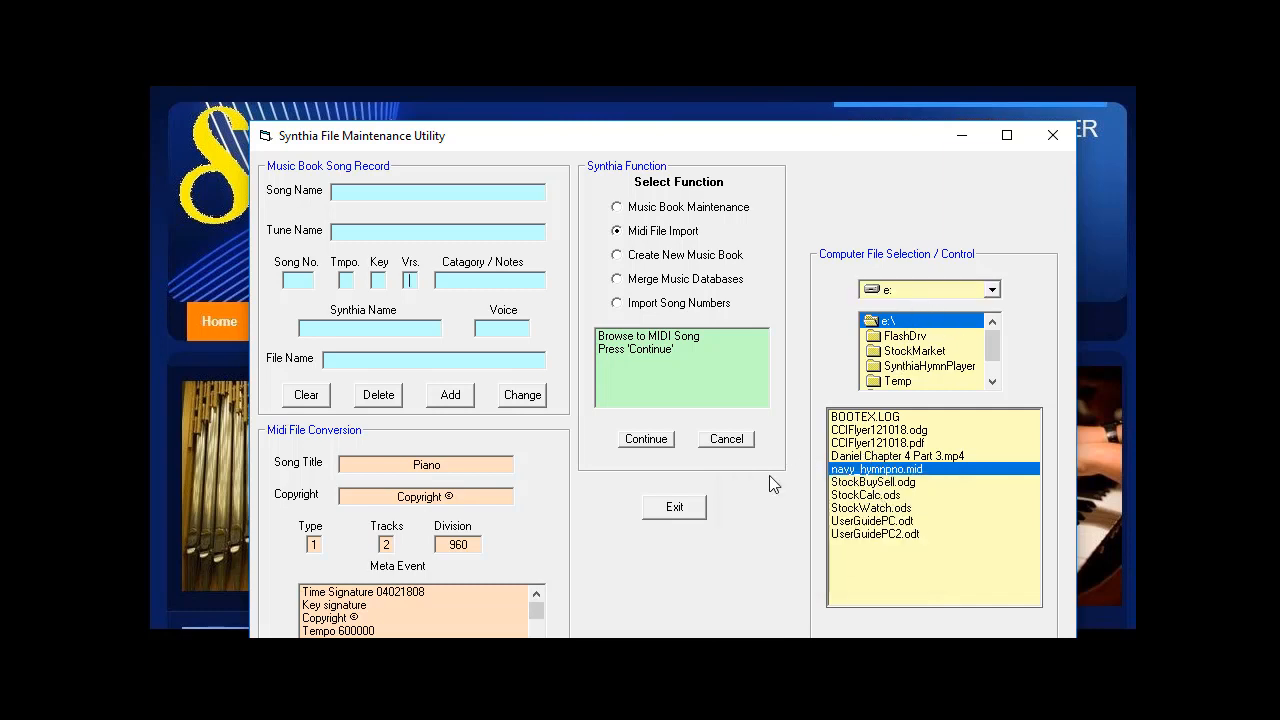
Step: Import the selected MIDI file into recording number 2 and acknowledge the import
left_click(645, 442)
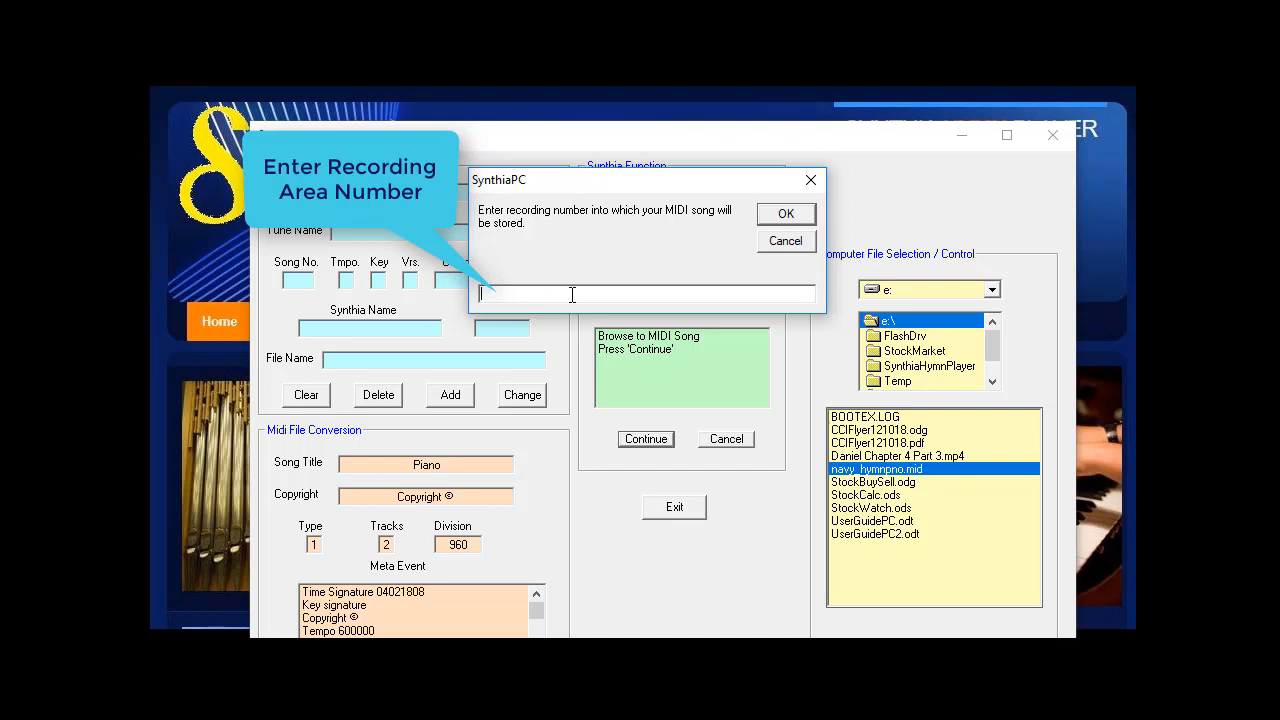
type("2")
left_click(782, 216)
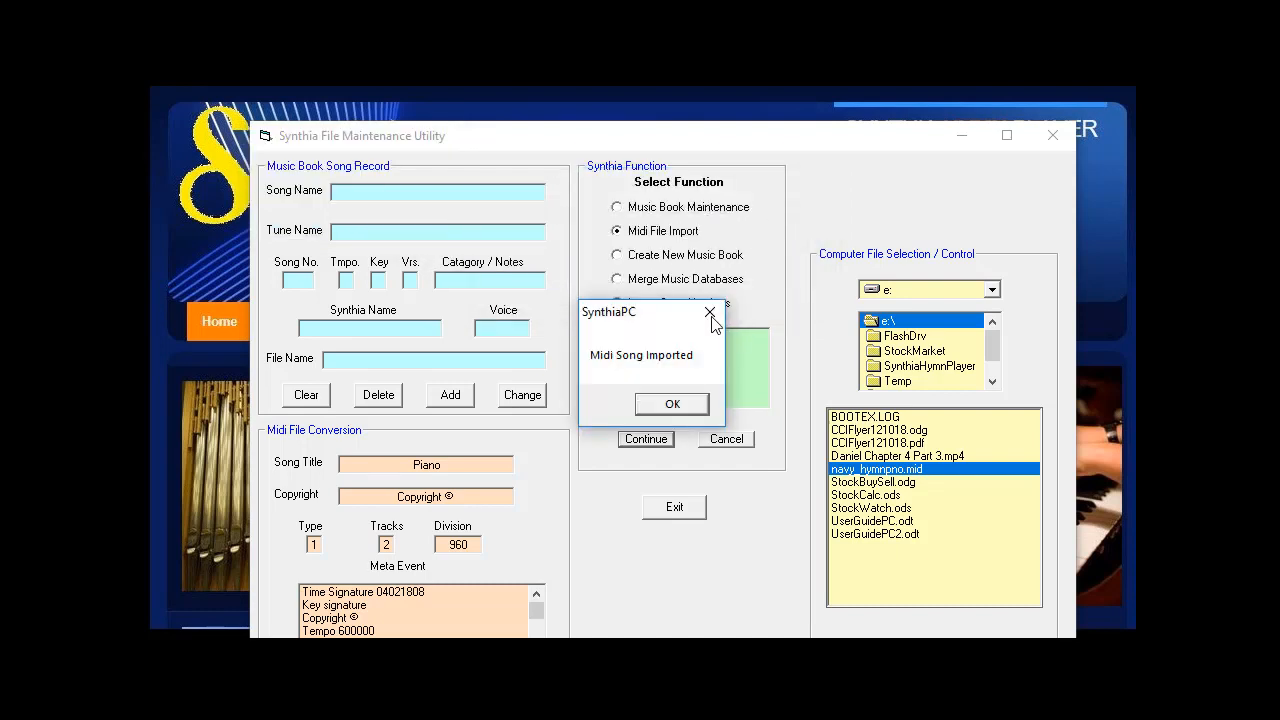
left_click(673, 405)
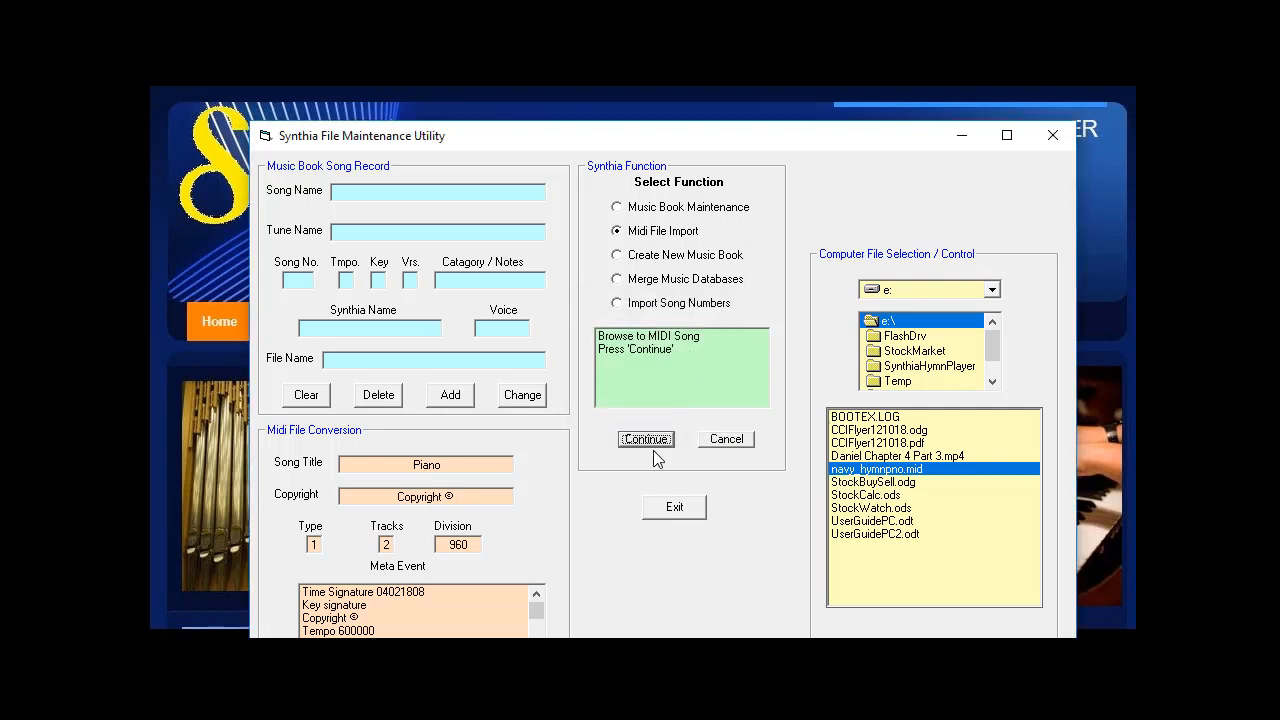
Step: Exit the file maintenance utility
left_click_drag(706, 147, 710, 129)
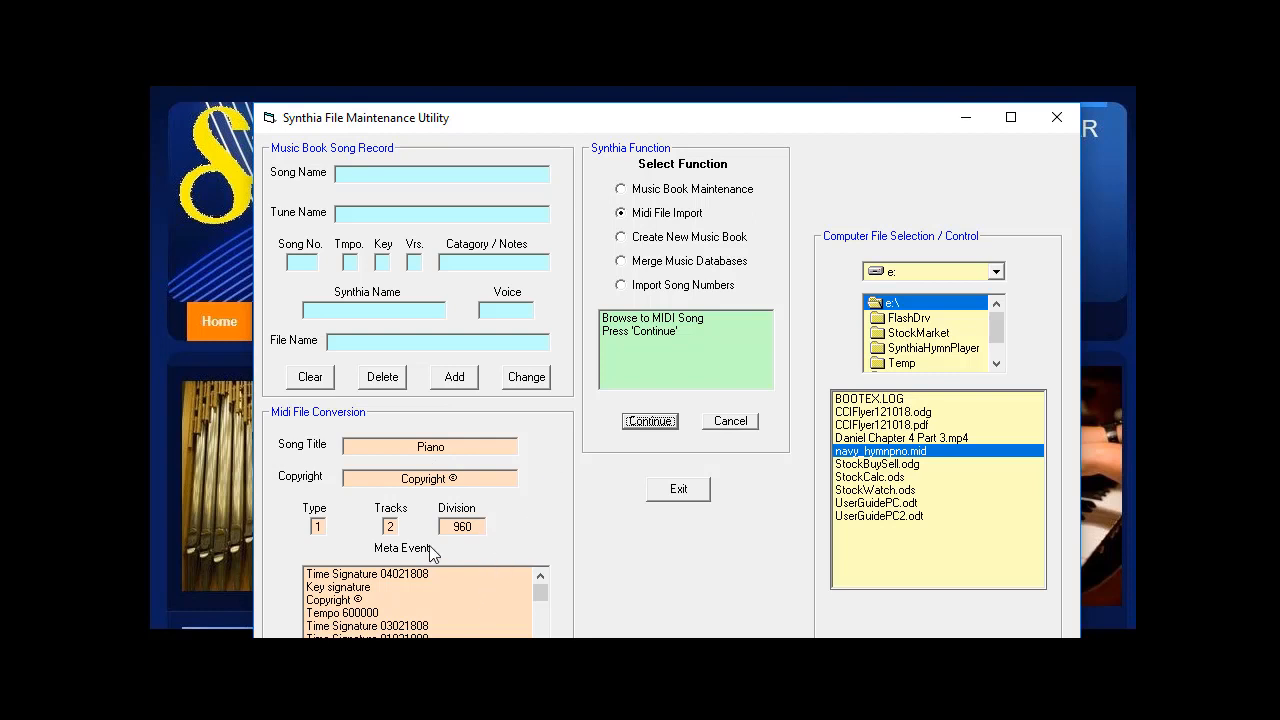
left_click_drag(628, 127, 622, 142)
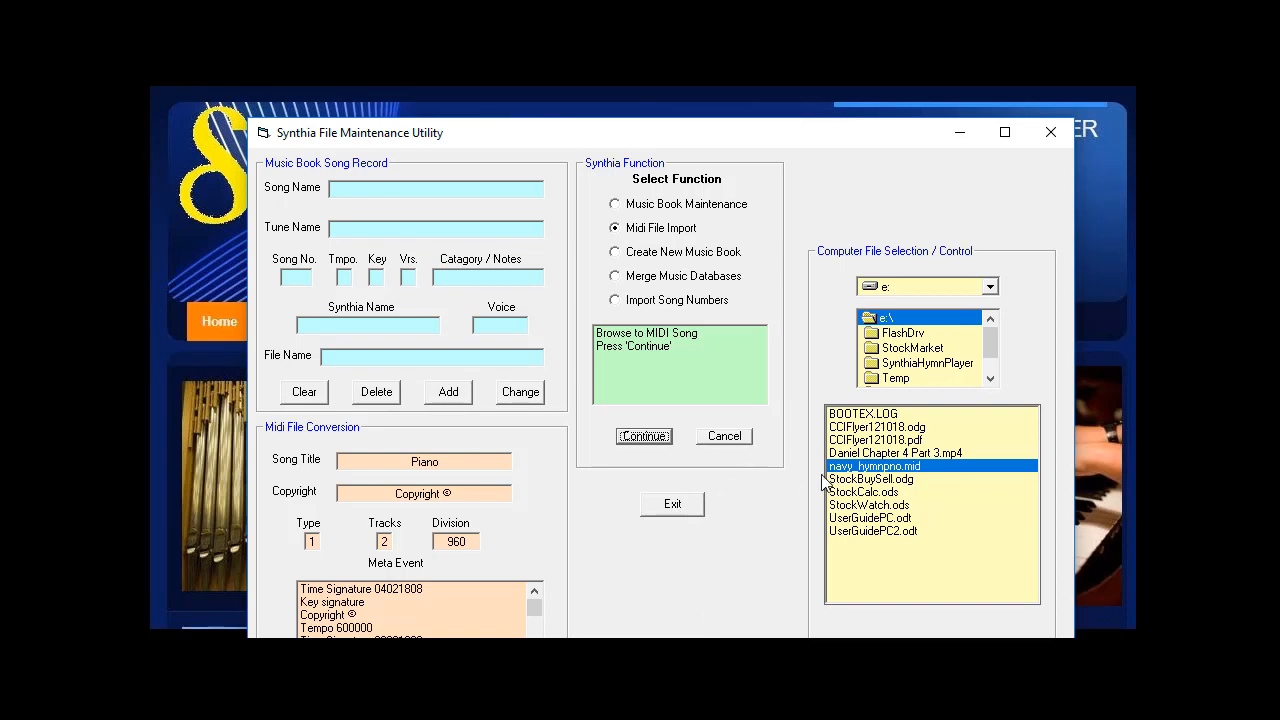
left_click(672, 506)
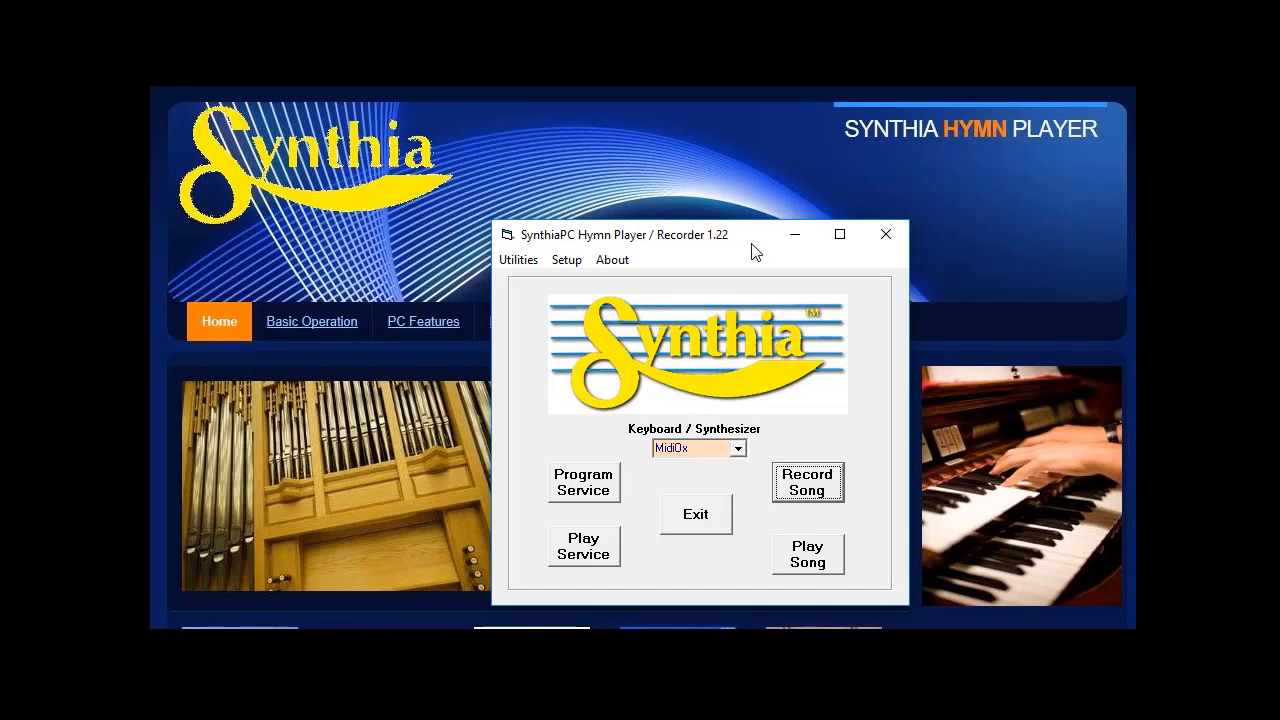
Step: Open Record Song, select recording 2, and play it back before stopping playback
left_click(808, 490)
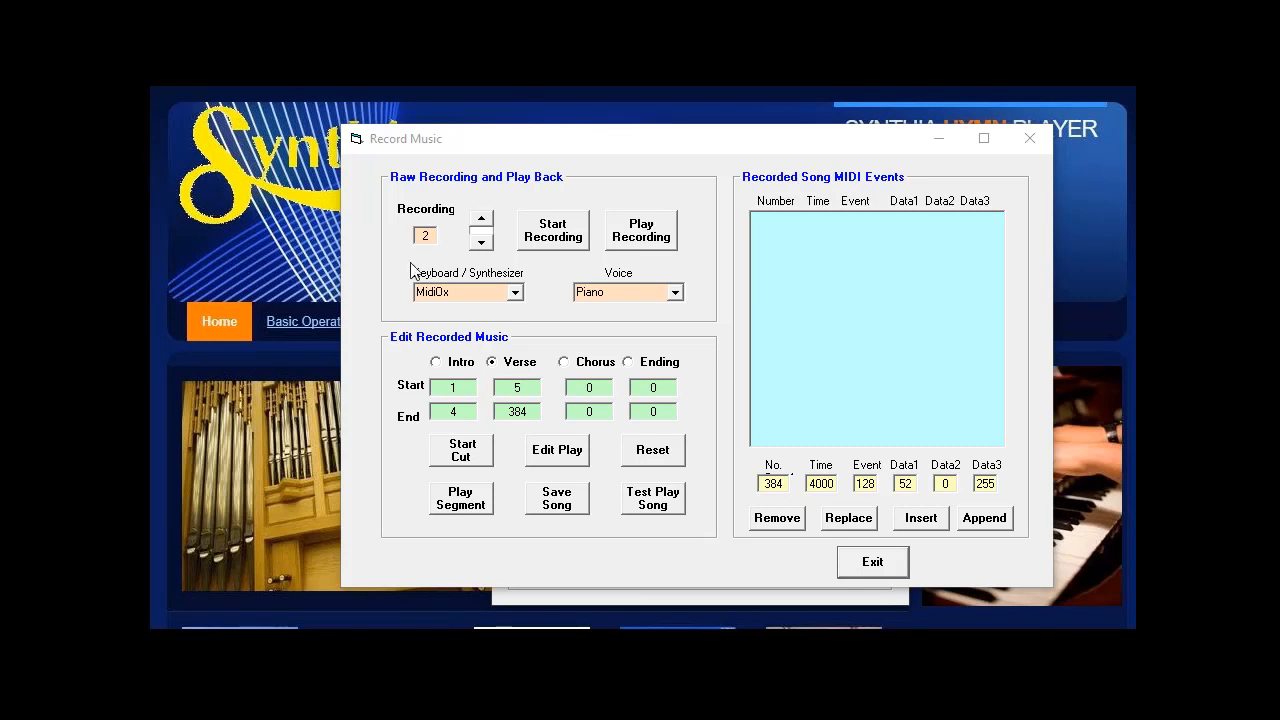
left_click(479, 244)
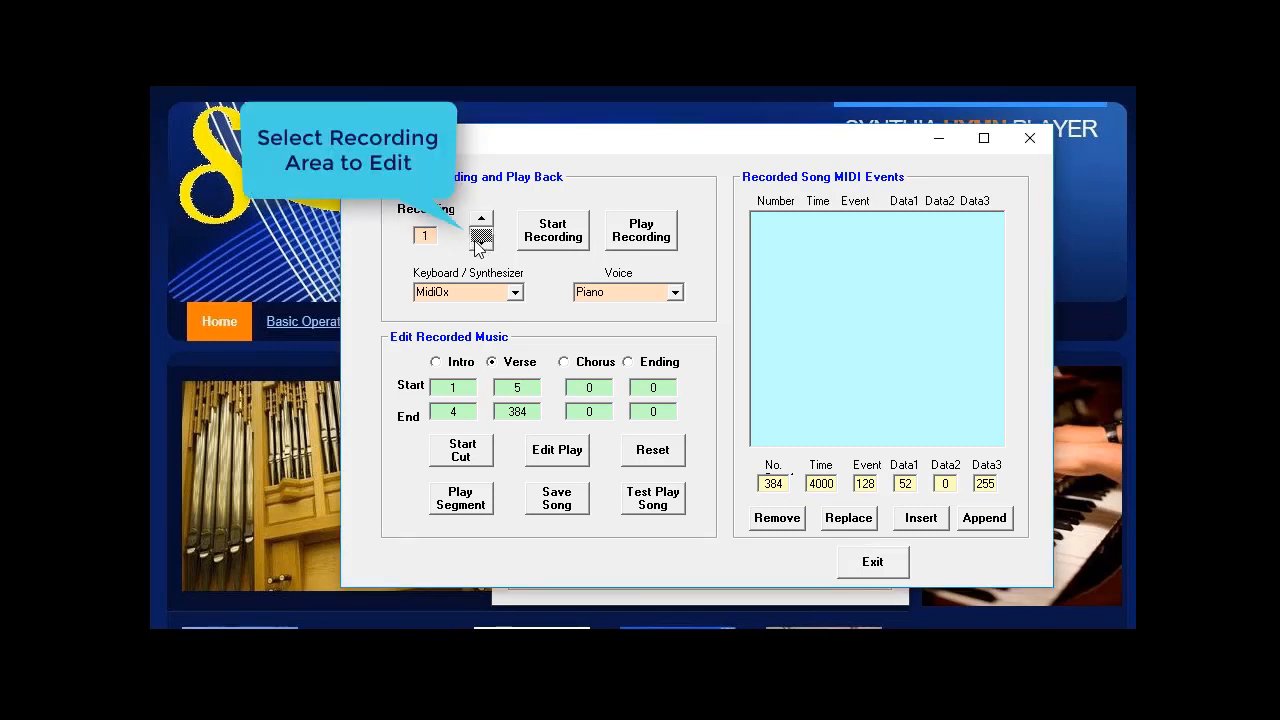
left_click(480, 219)
left_click(634, 232)
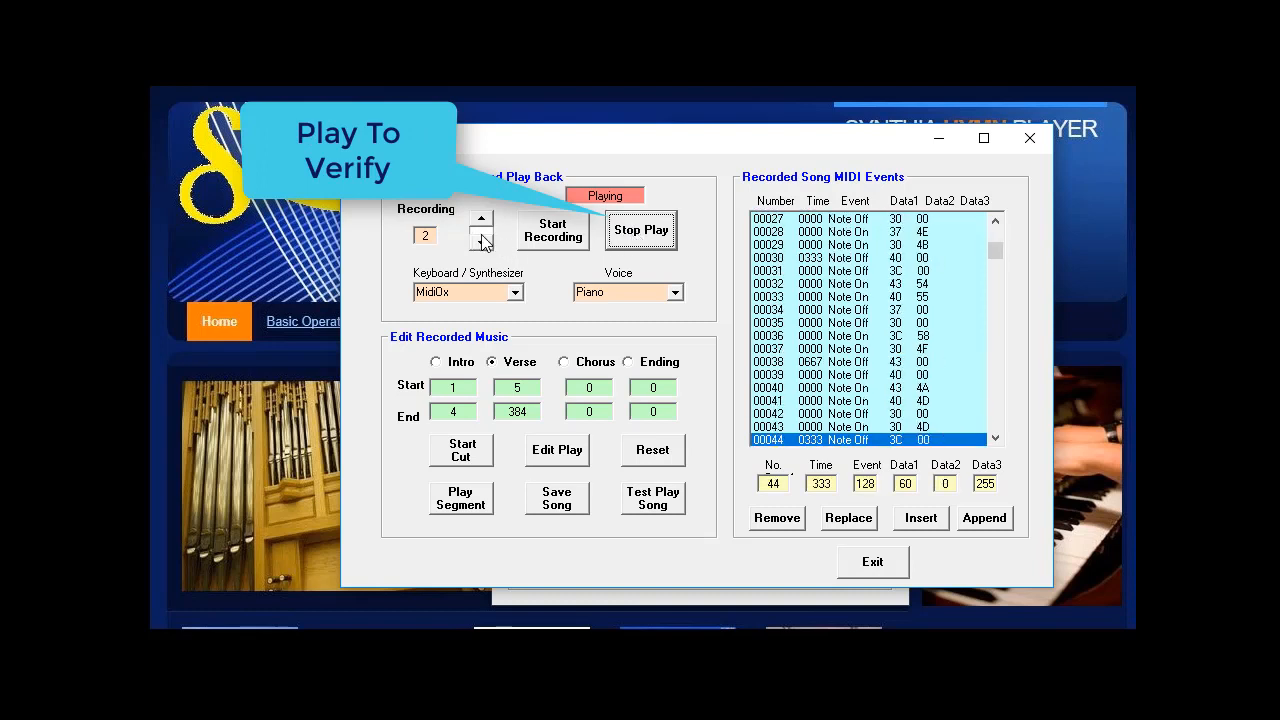
left_click(641, 234)
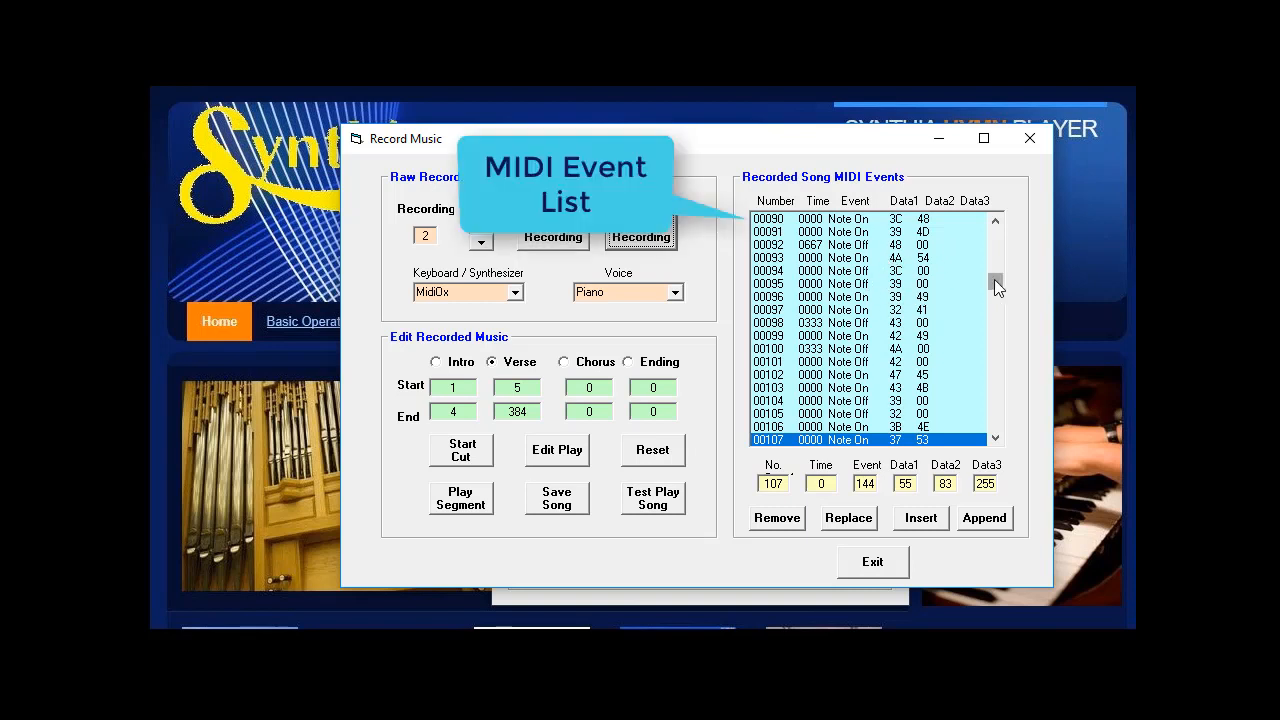
Step: Select the first Voice event in the MIDI event list and remove it
left_click_drag(994, 279, 1003, 234)
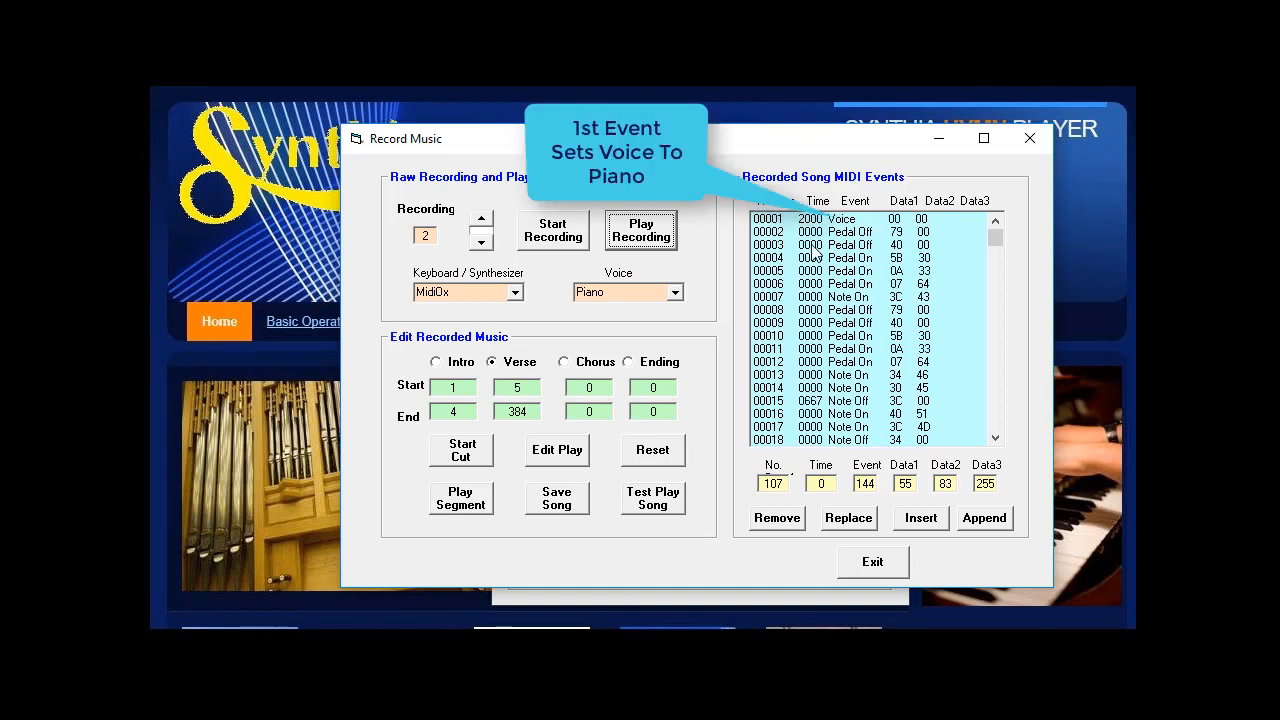
left_click(828, 220)
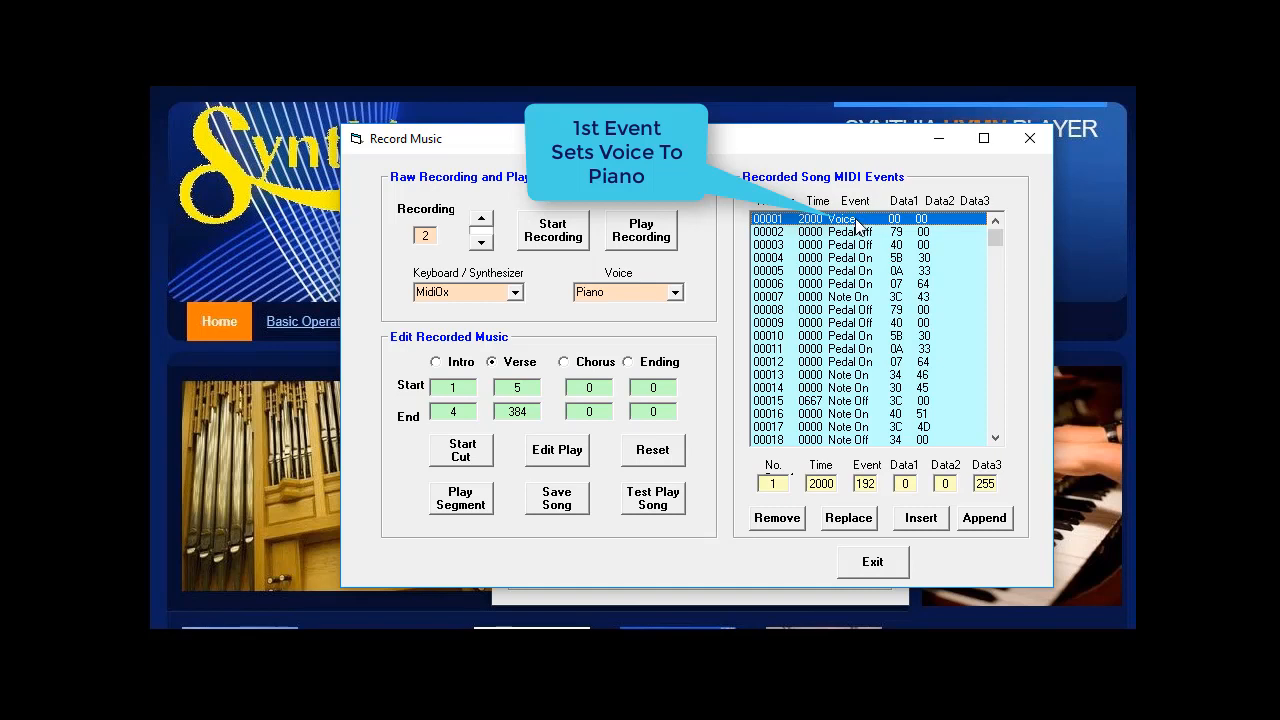
left_click(842, 246)
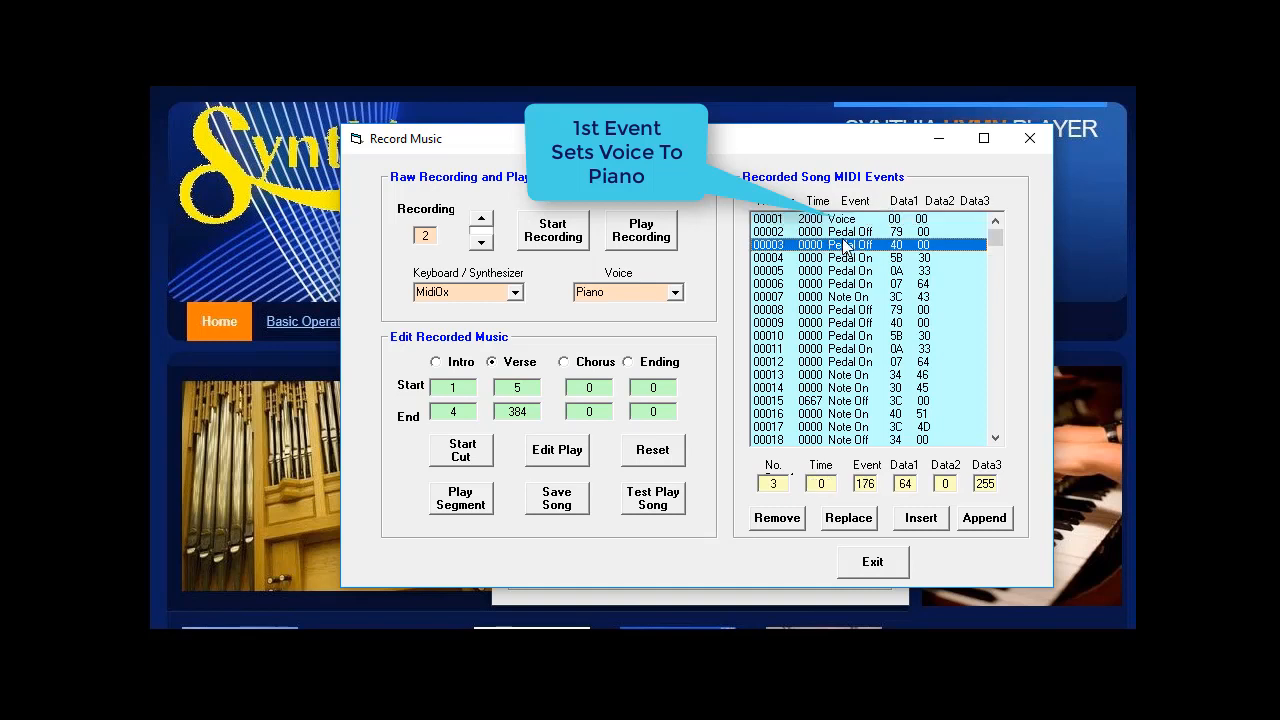
left_click(845, 221)
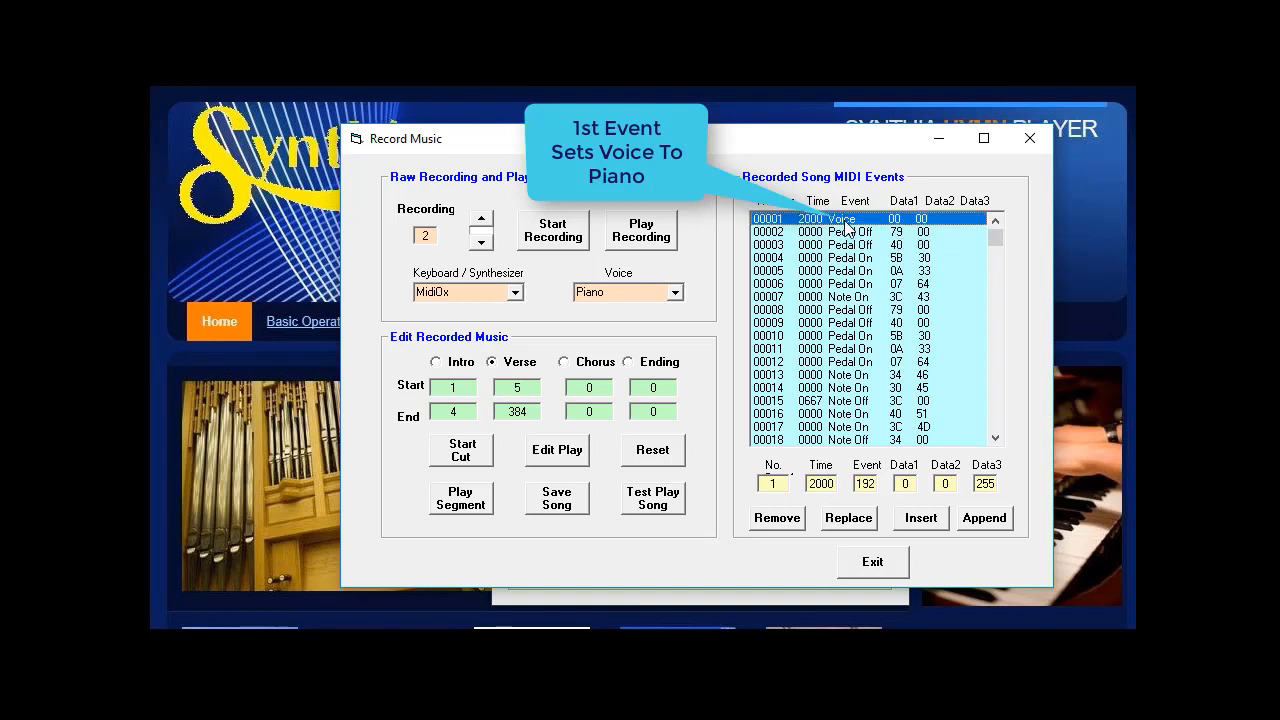
left_click(777, 519)
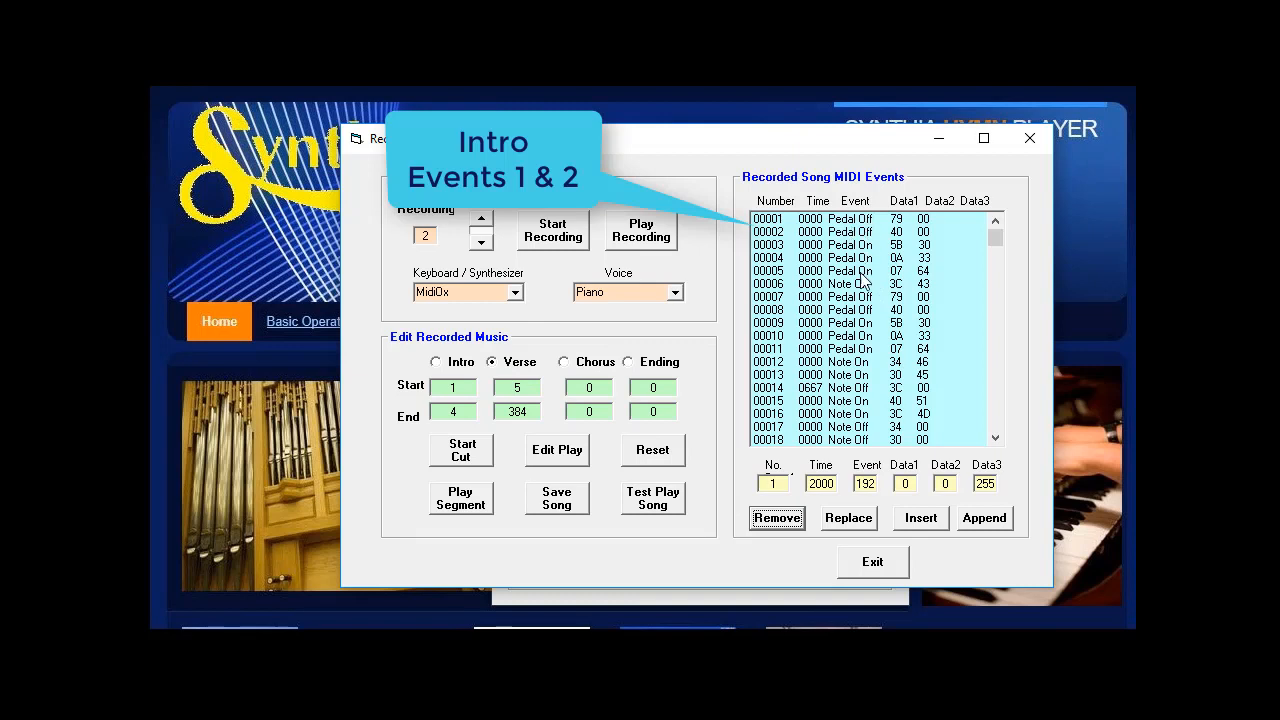
Step: Select the Intro section and set its end event to 2
left_click(768, 285)
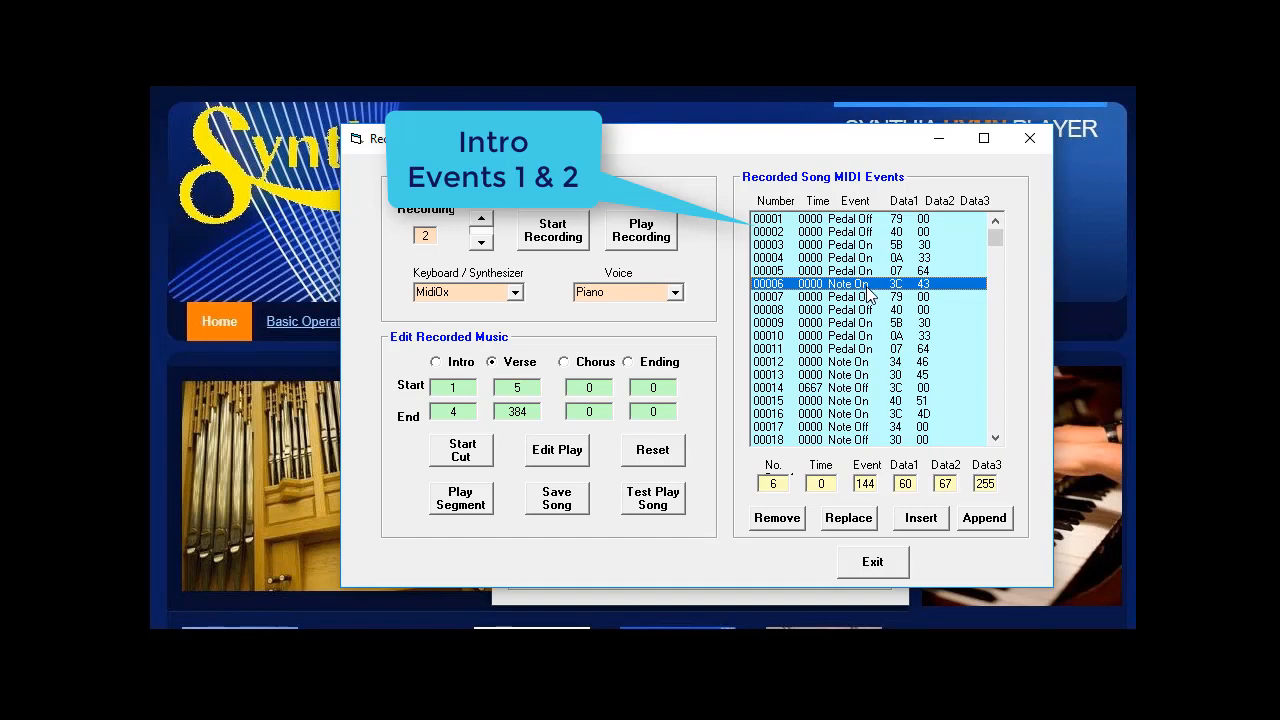
left_click(779, 258)
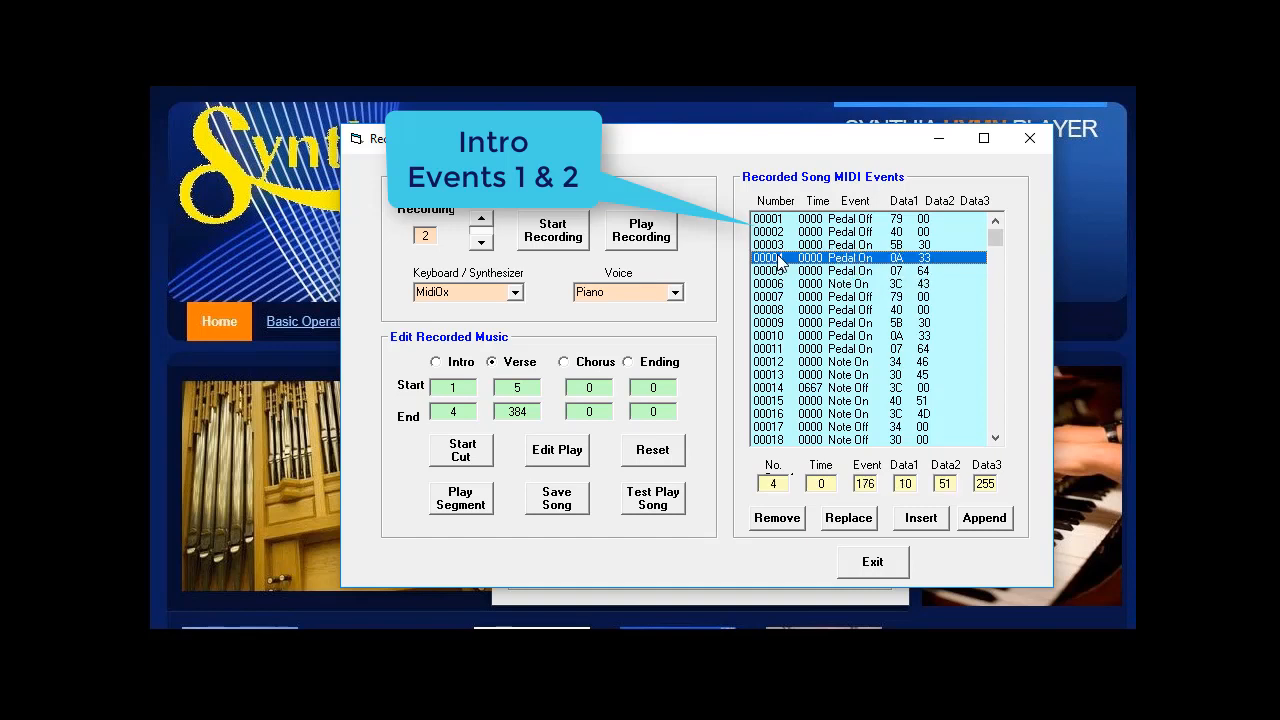
left_click(779, 244)
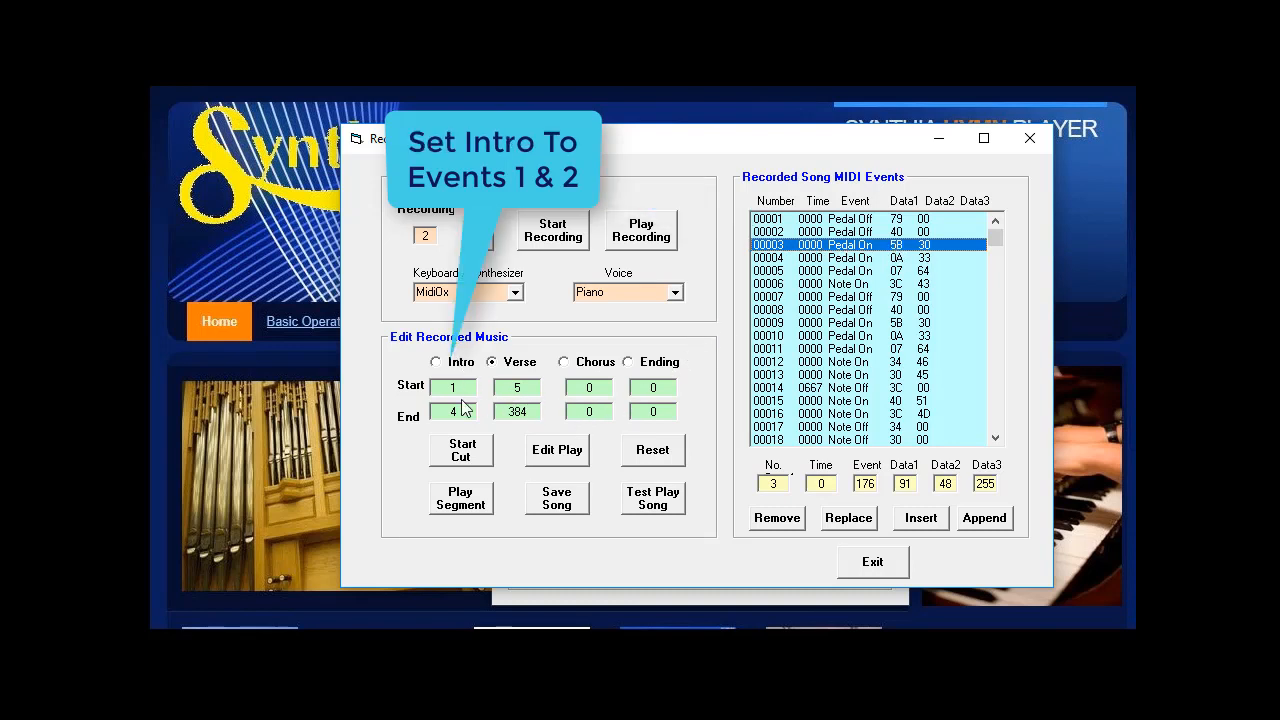
left_click(439, 365)
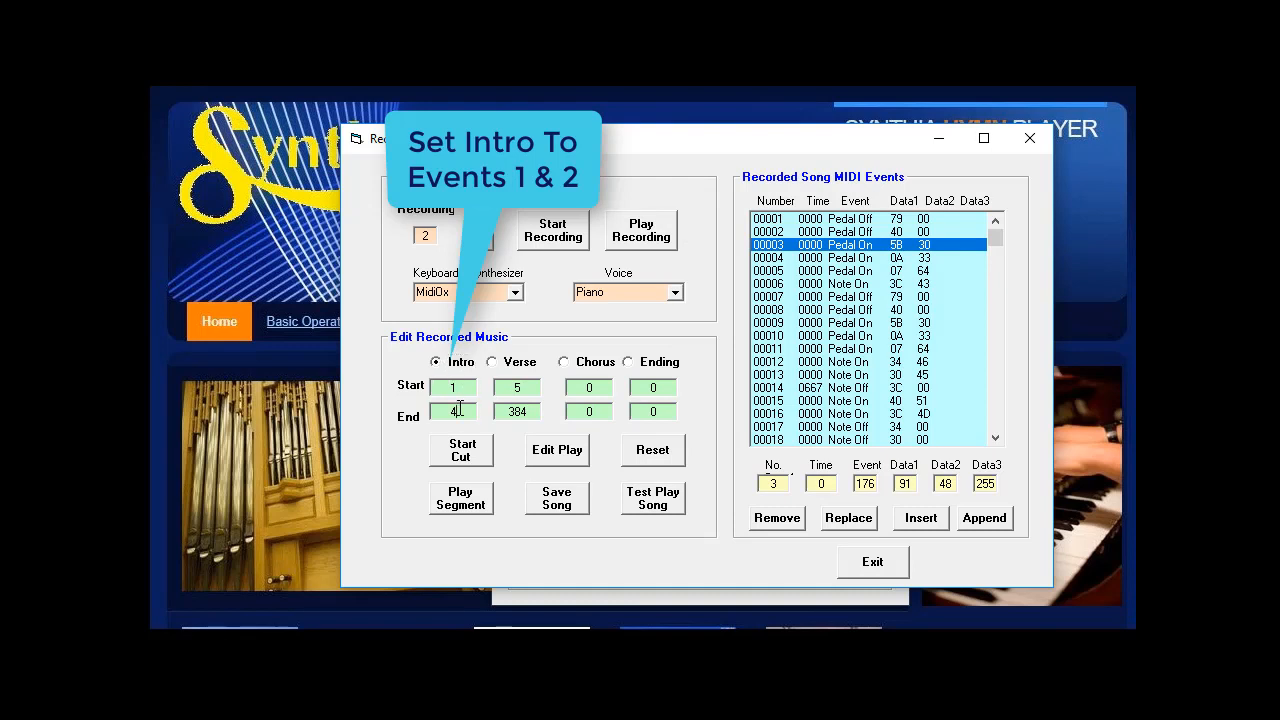
left_click_drag(458, 410, 439, 411)
type("2")
Step: Select the Verse section and set its start event to 3
left_click(492, 363)
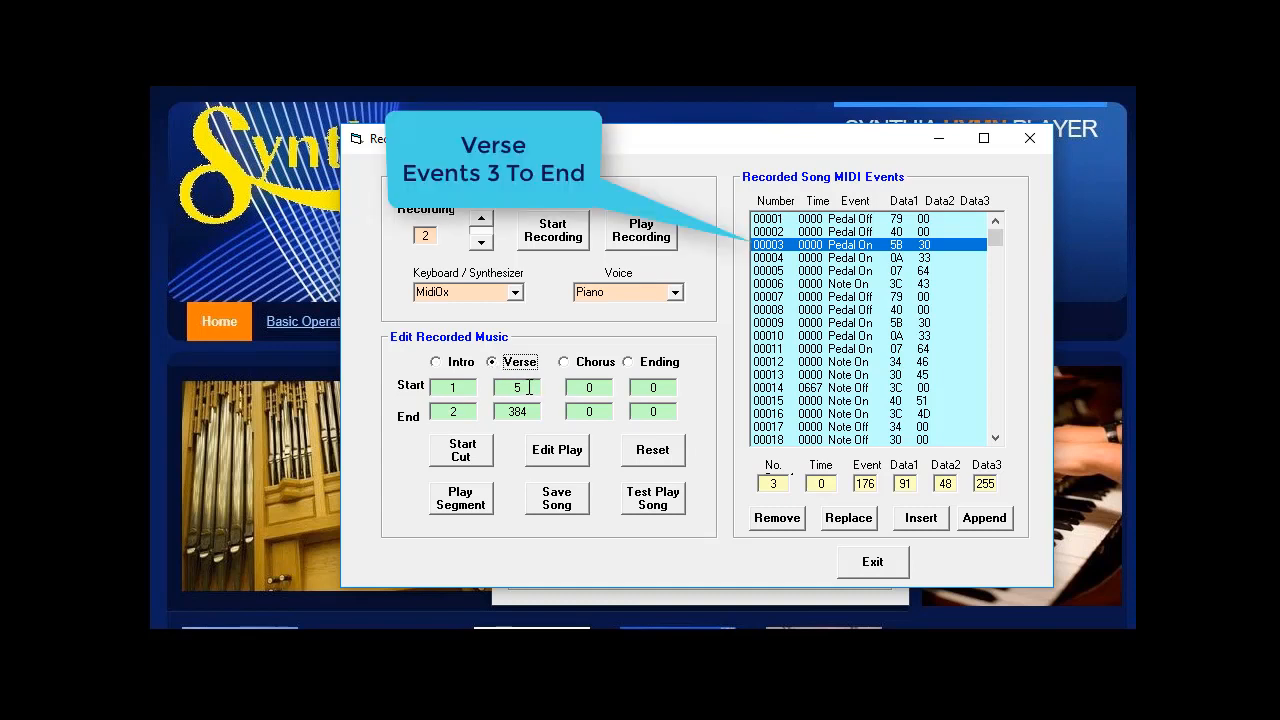
left_click_drag(526, 386, 506, 385)
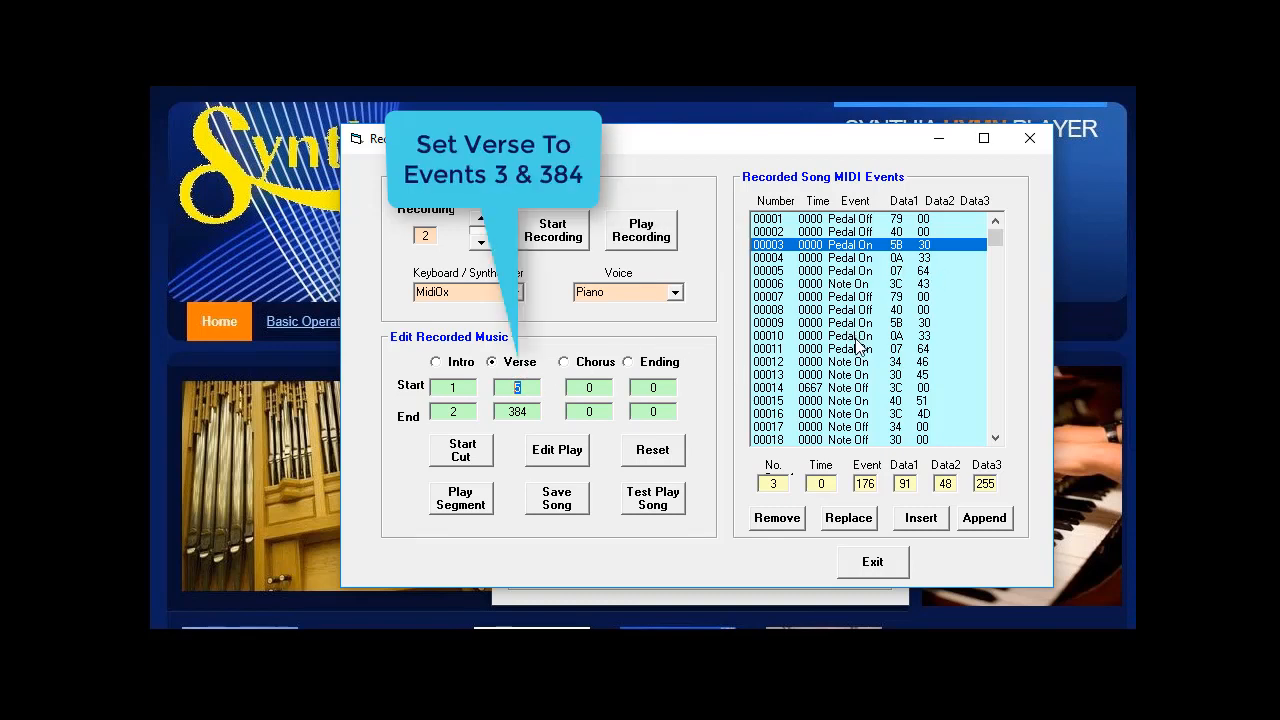
type("3")
Step: Select the last event 384 in the MIDI event list and append a new event after it
left_click_drag(996, 250, 966, 453)
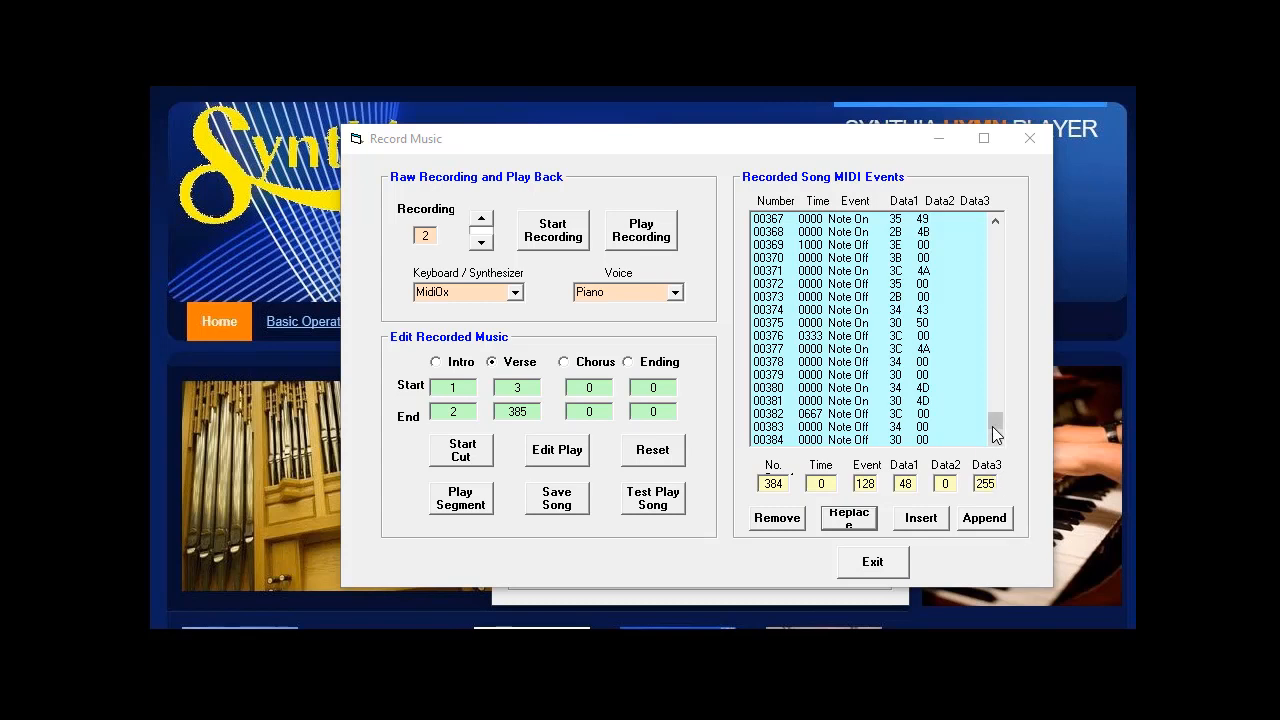
mouse_move(995, 430)
left_mouse_down()
mouse_move(995, 411)
mouse_move(1002, 440)
left_mouse_up()
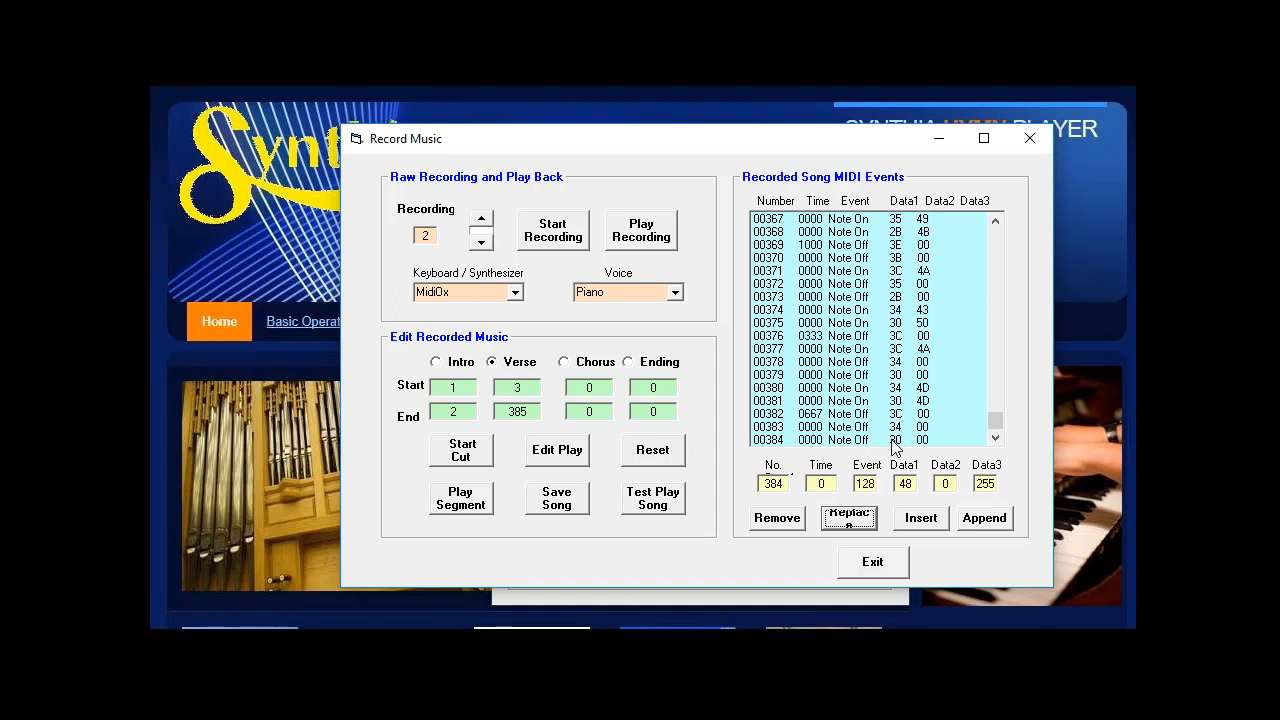
left_click(870, 441)
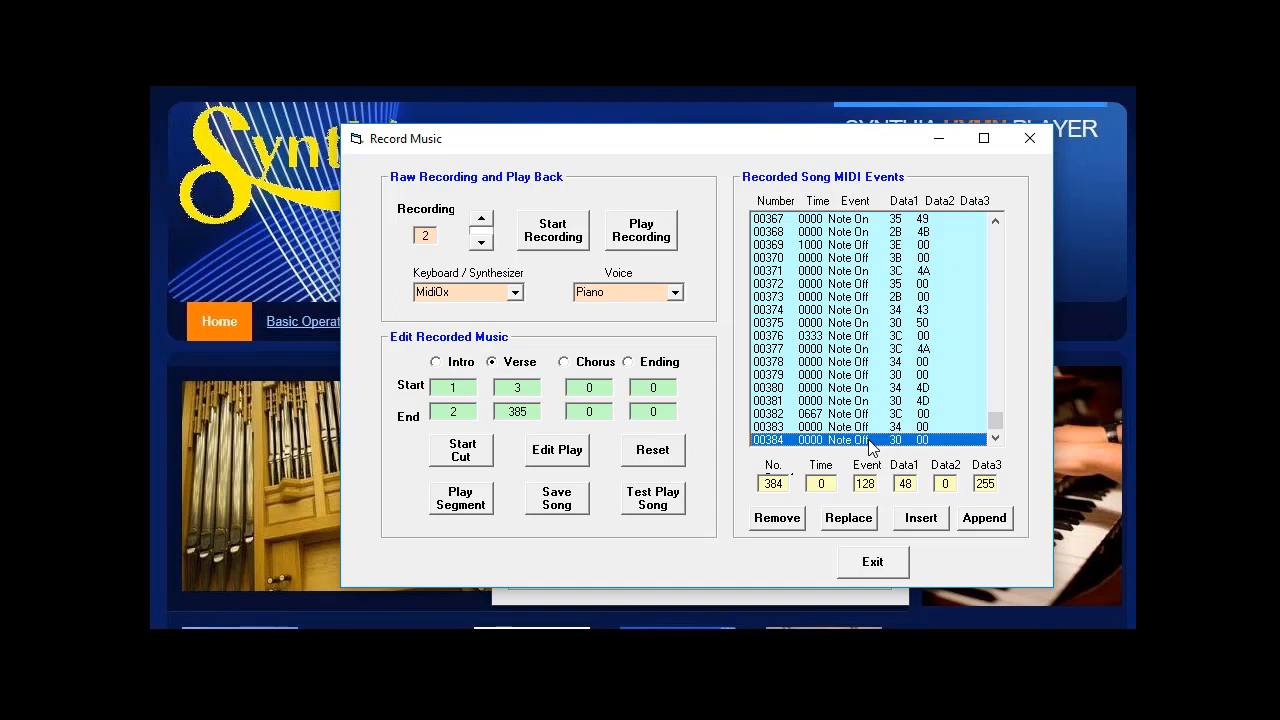
left_click(985, 518)
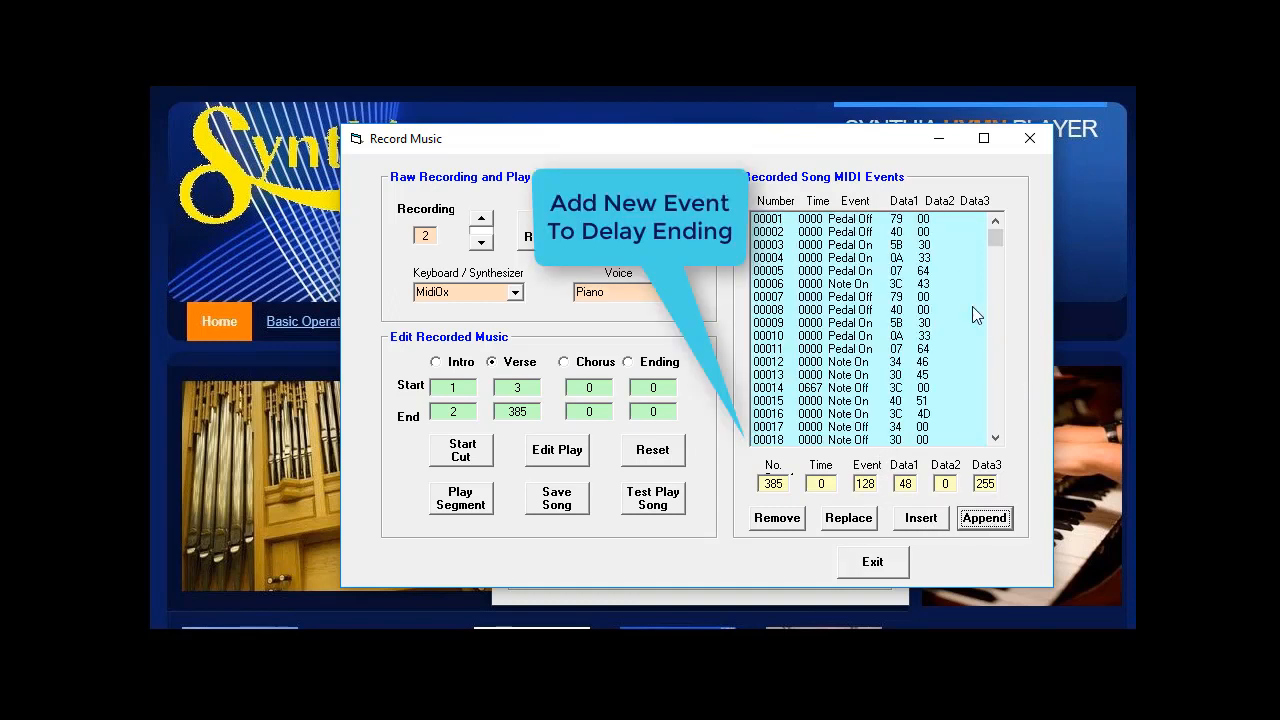
Step: Set the time of the last event 385 to 2000 and replace it in the MIDI event list
left_click_drag(995, 236, 1000, 450)
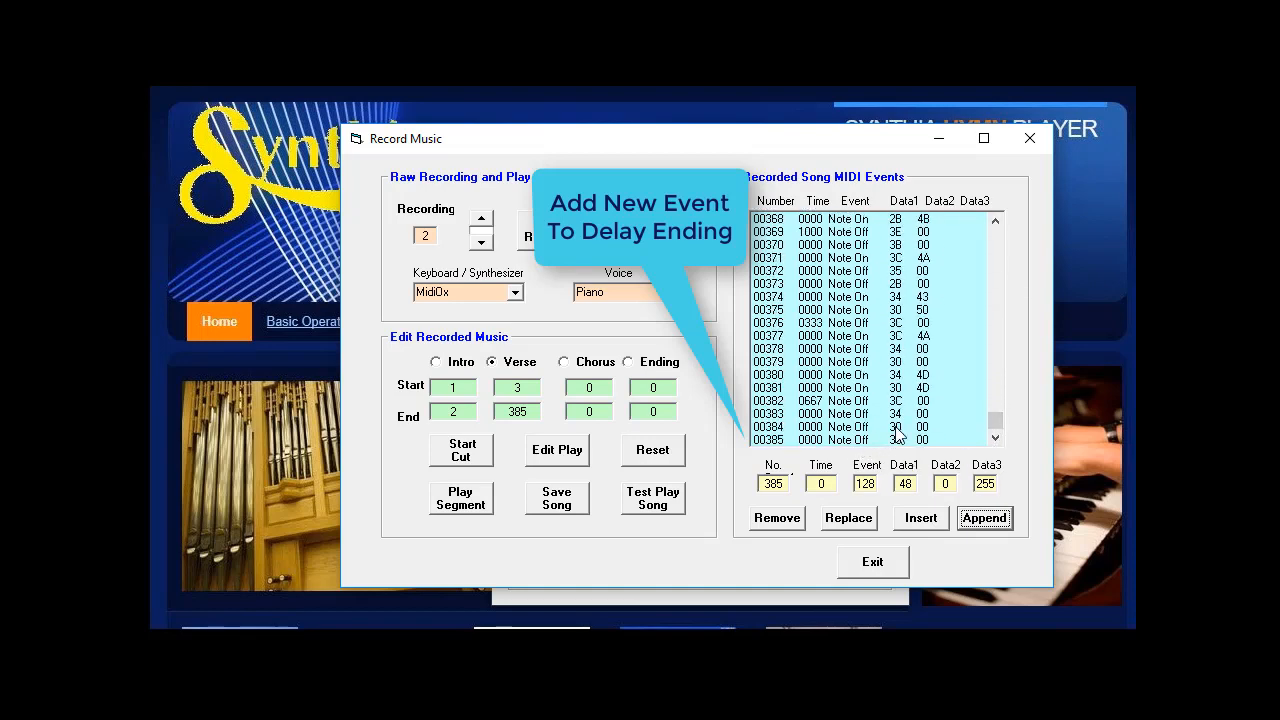
left_click(814, 440)
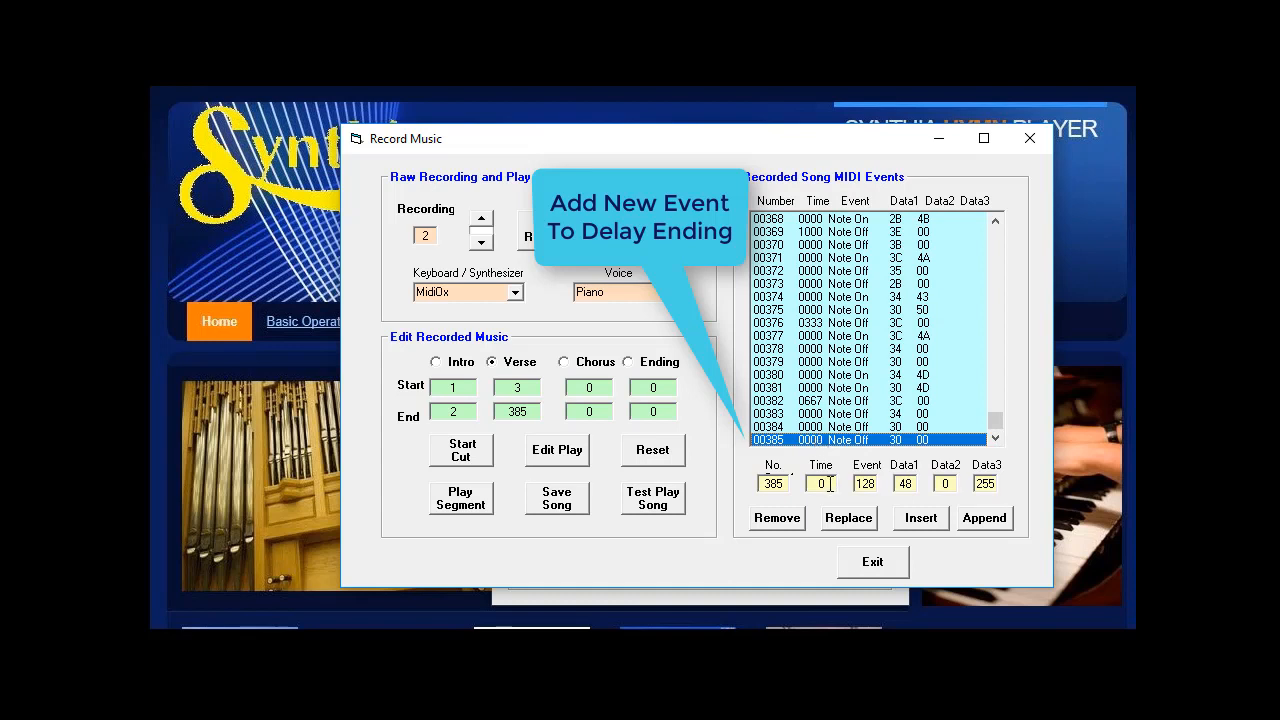
double_click(828, 484)
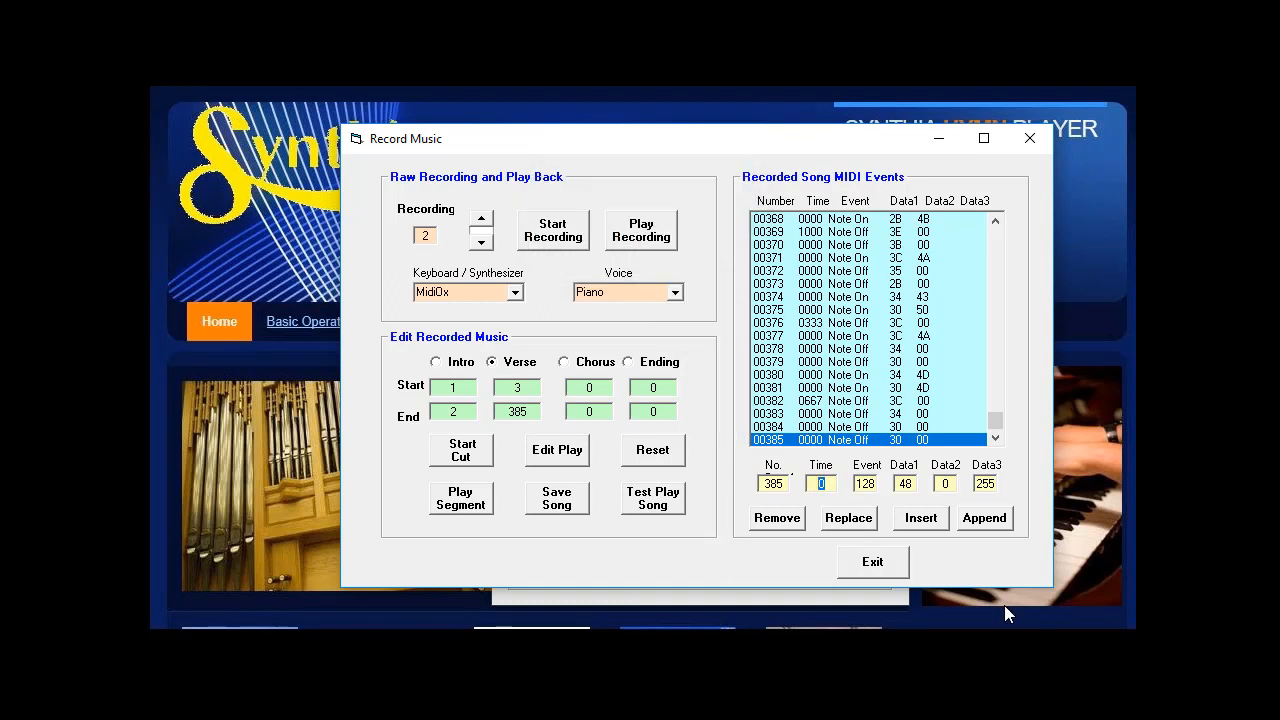
type("2000")
left_click(850, 518)
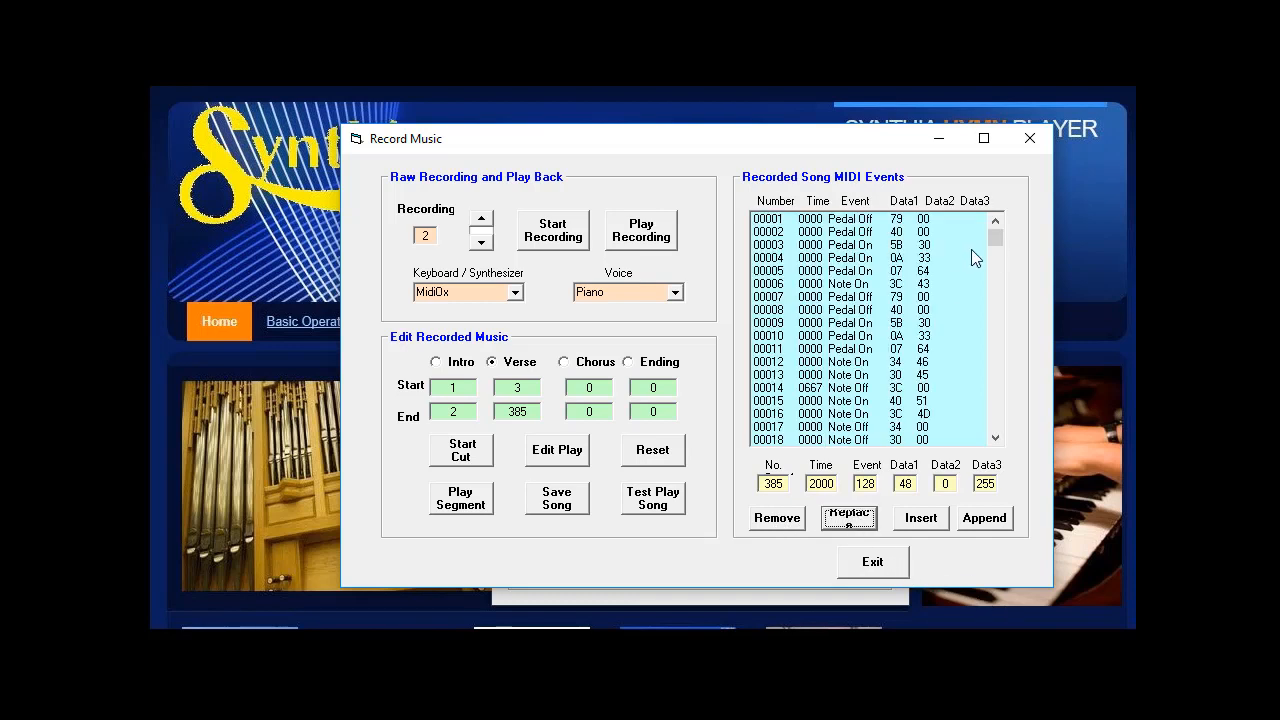
Step: Test play the edited song starting from verse 2
left_click_drag(995, 224, 997, 434)
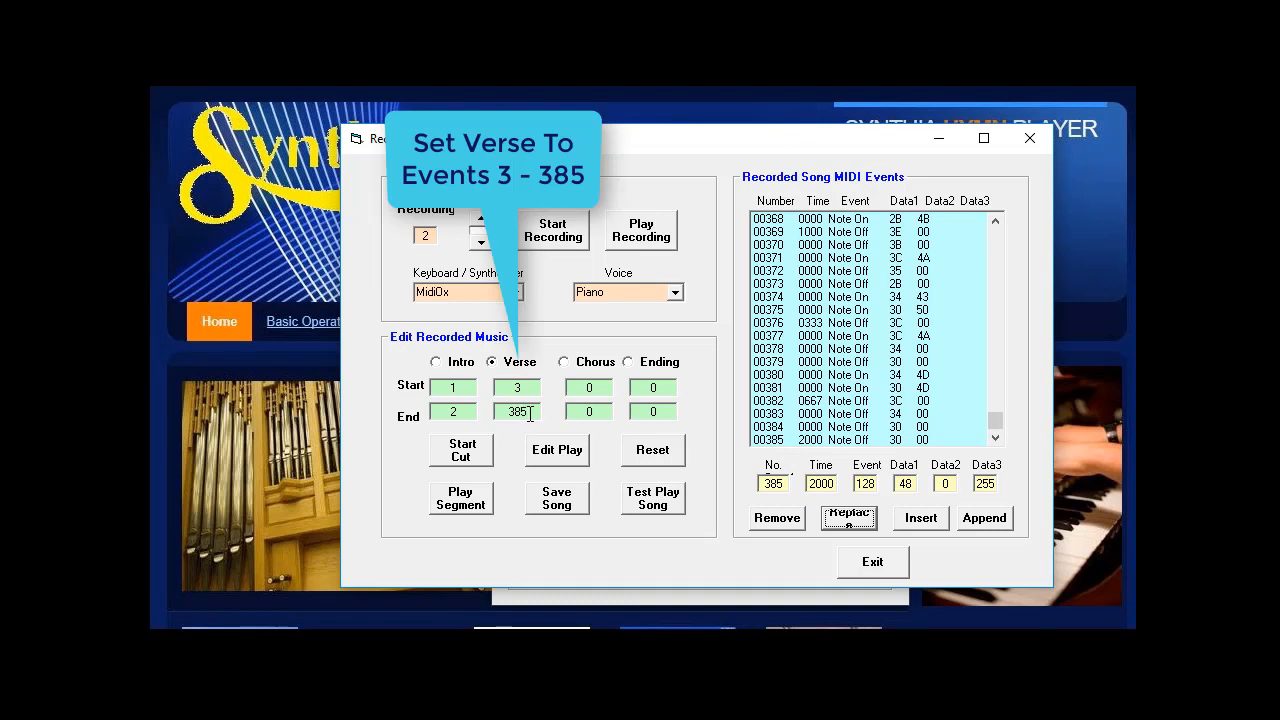
left_click_drag(997, 422, 995, 237)
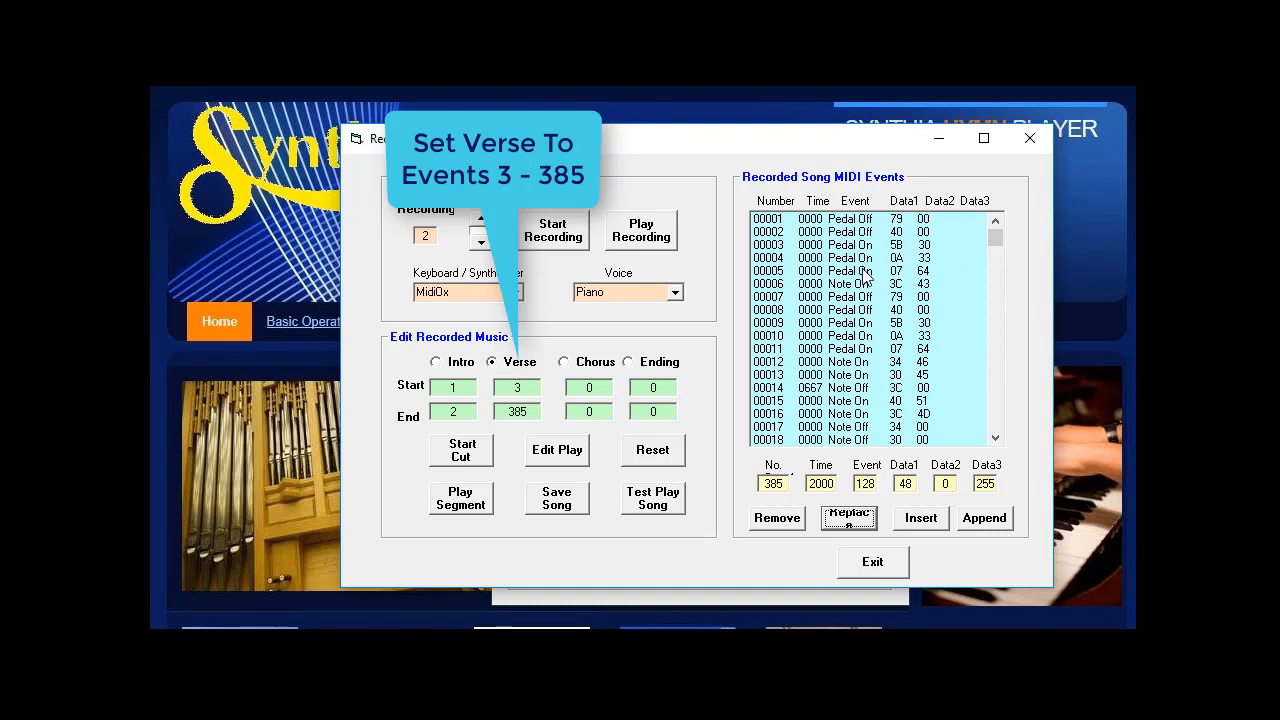
left_click(657, 498)
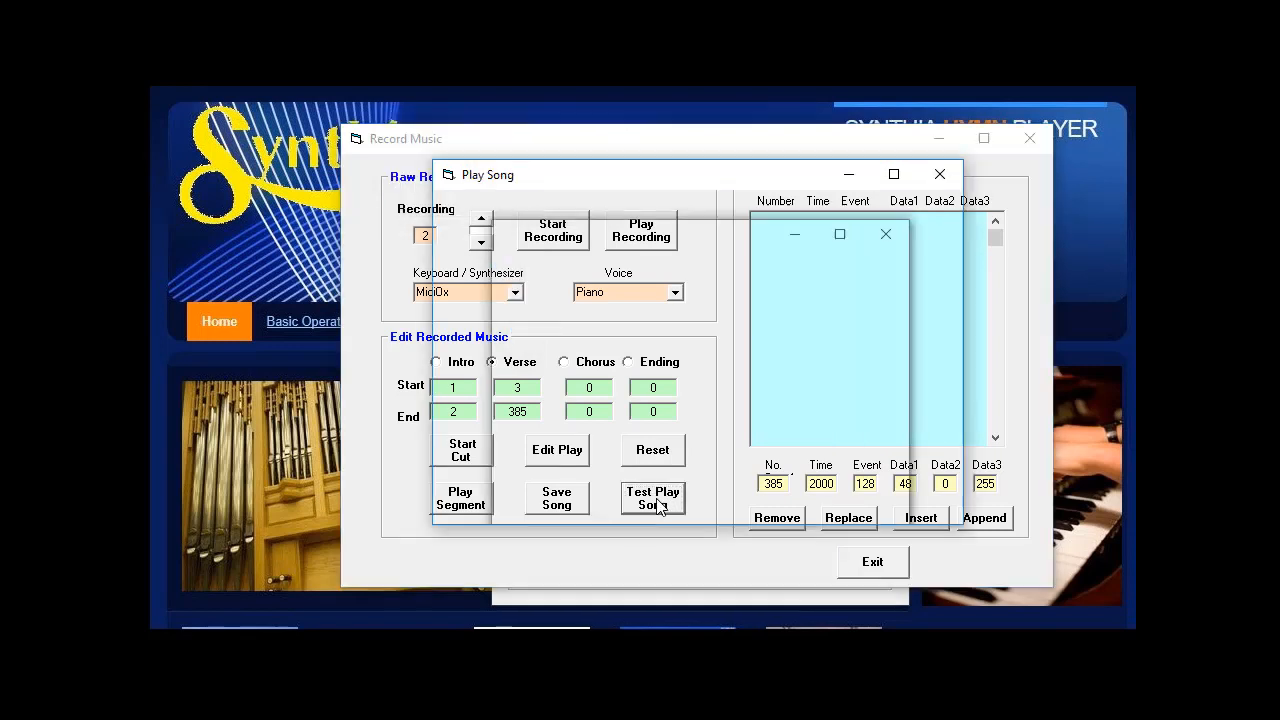
left_click(525, 473)
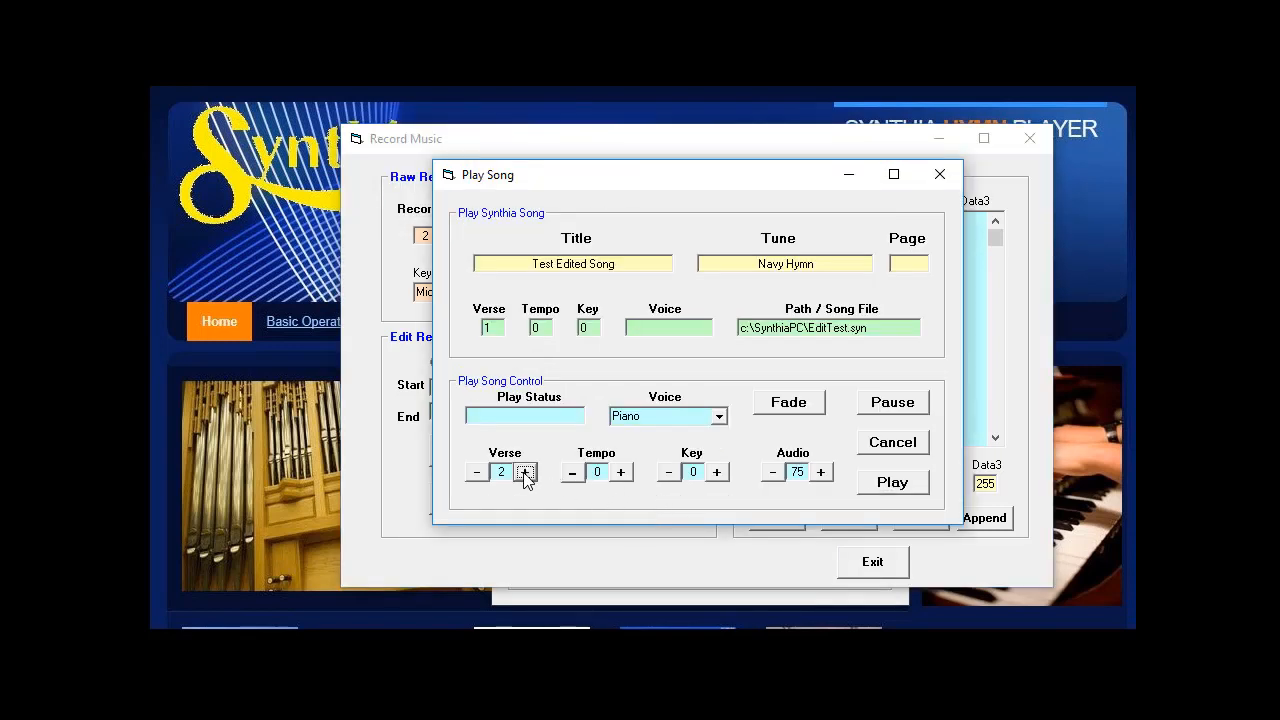
left_click(893, 484)
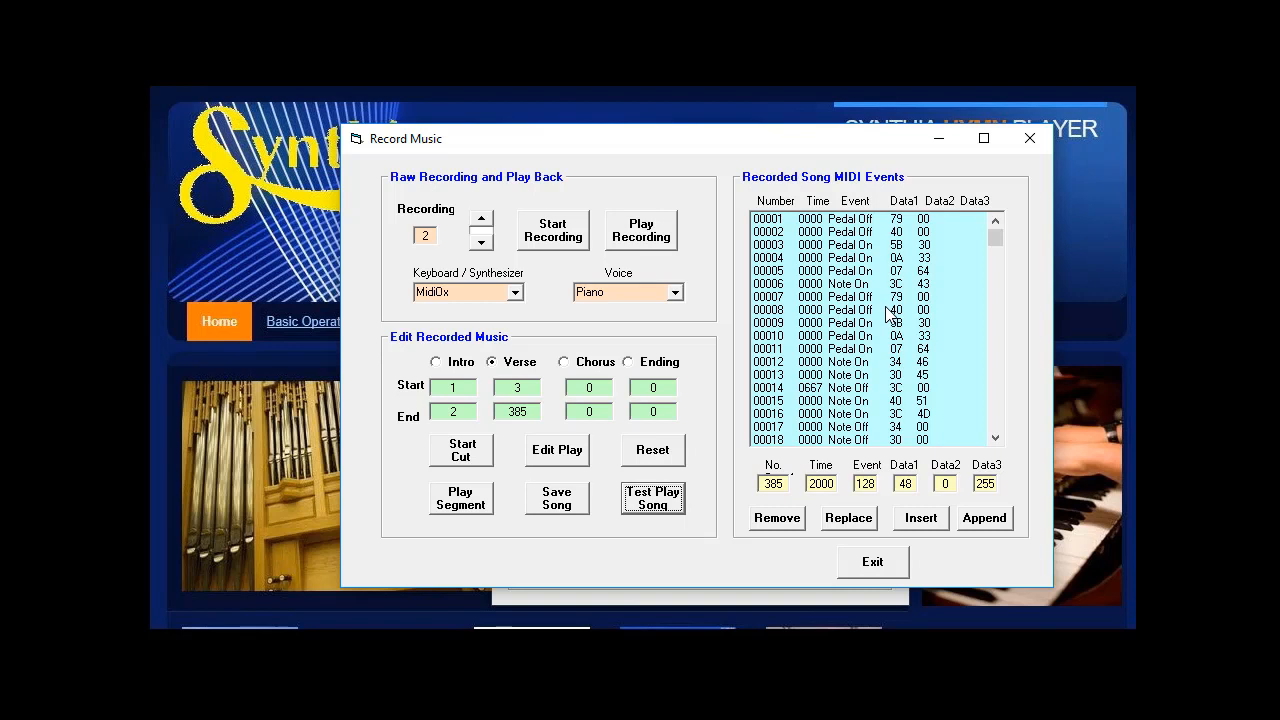
Step: Save the song as Navy Hymn in the Service music book and close the recording window
left_click(557, 500)
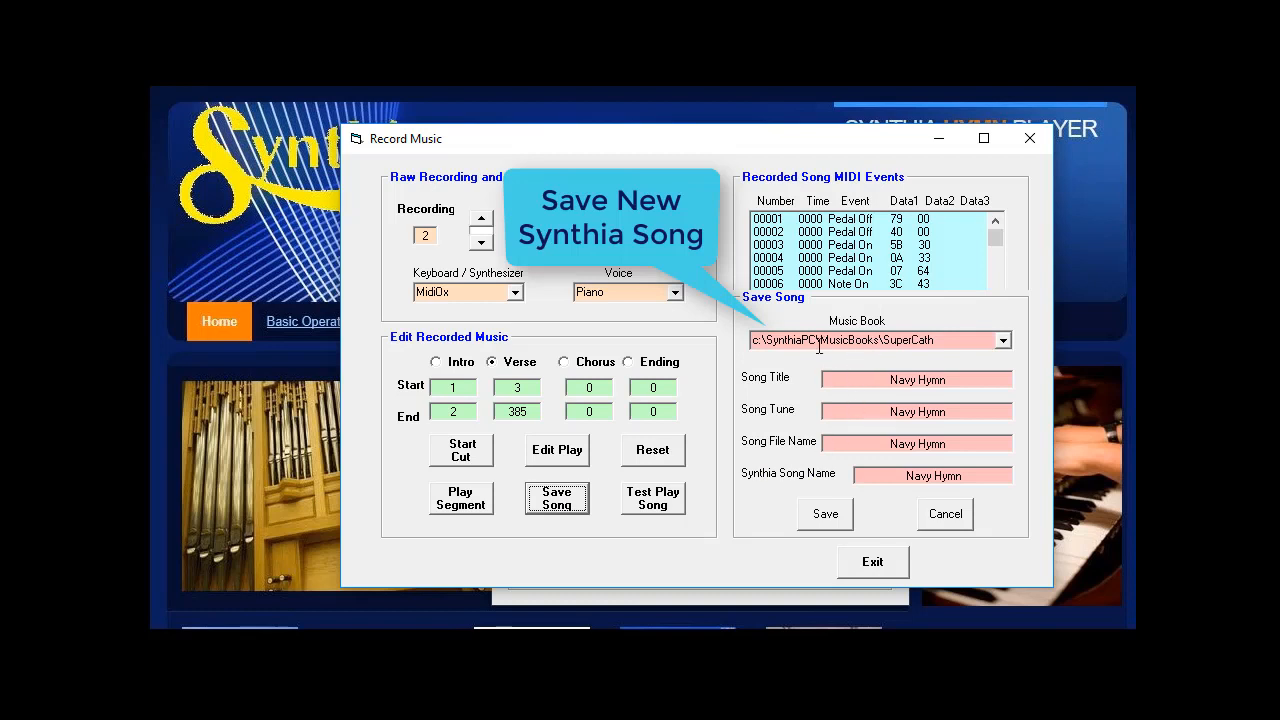
left_click(1003, 340)
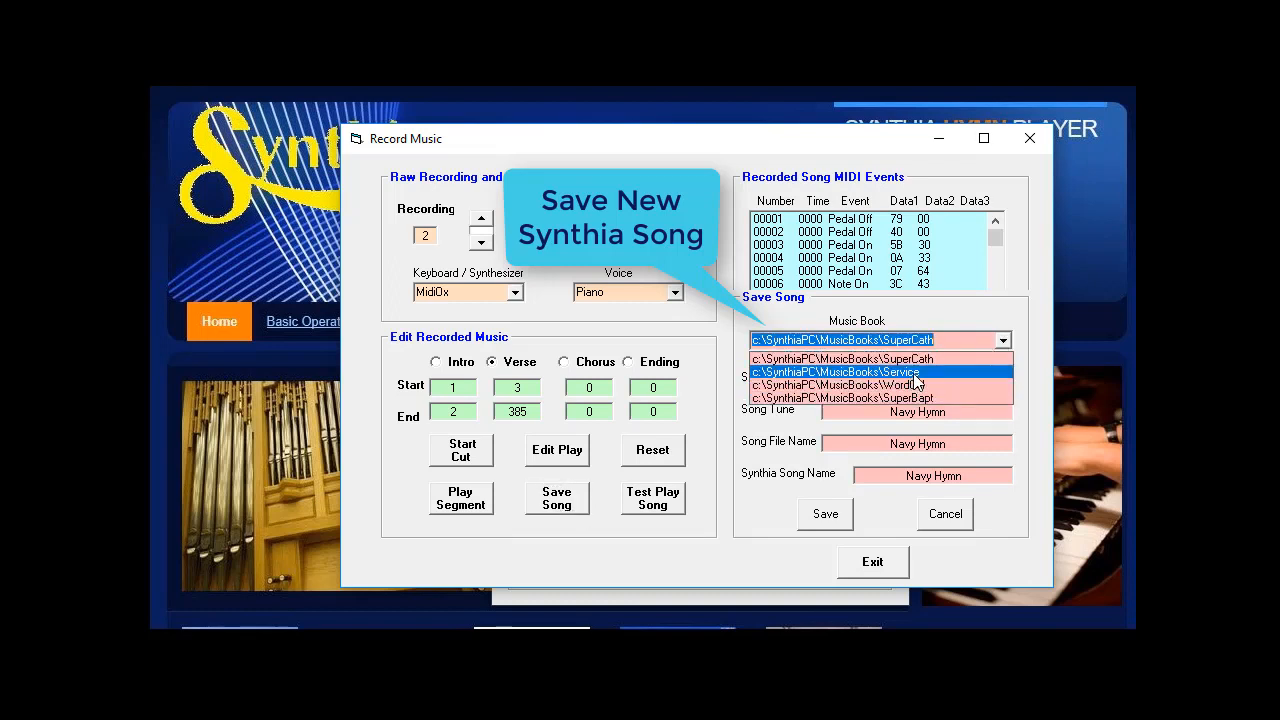
left_click(914, 372)
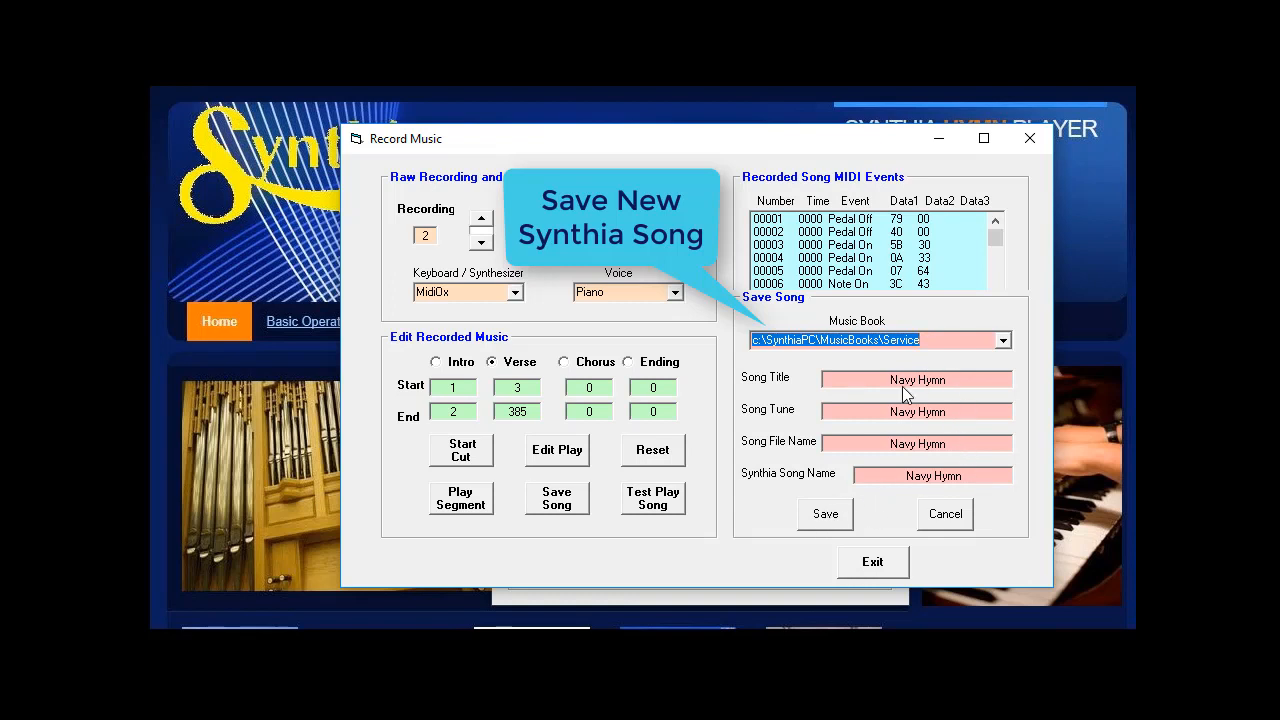
left_click(826, 516)
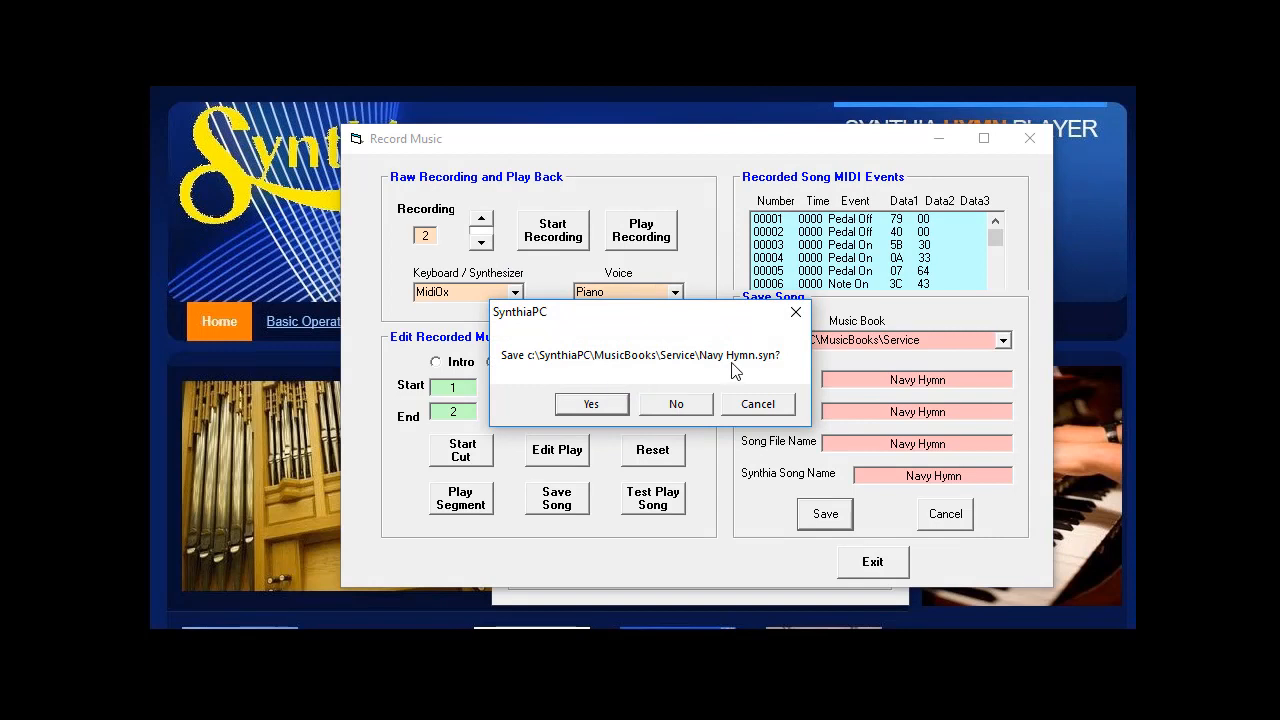
left_click(590, 406)
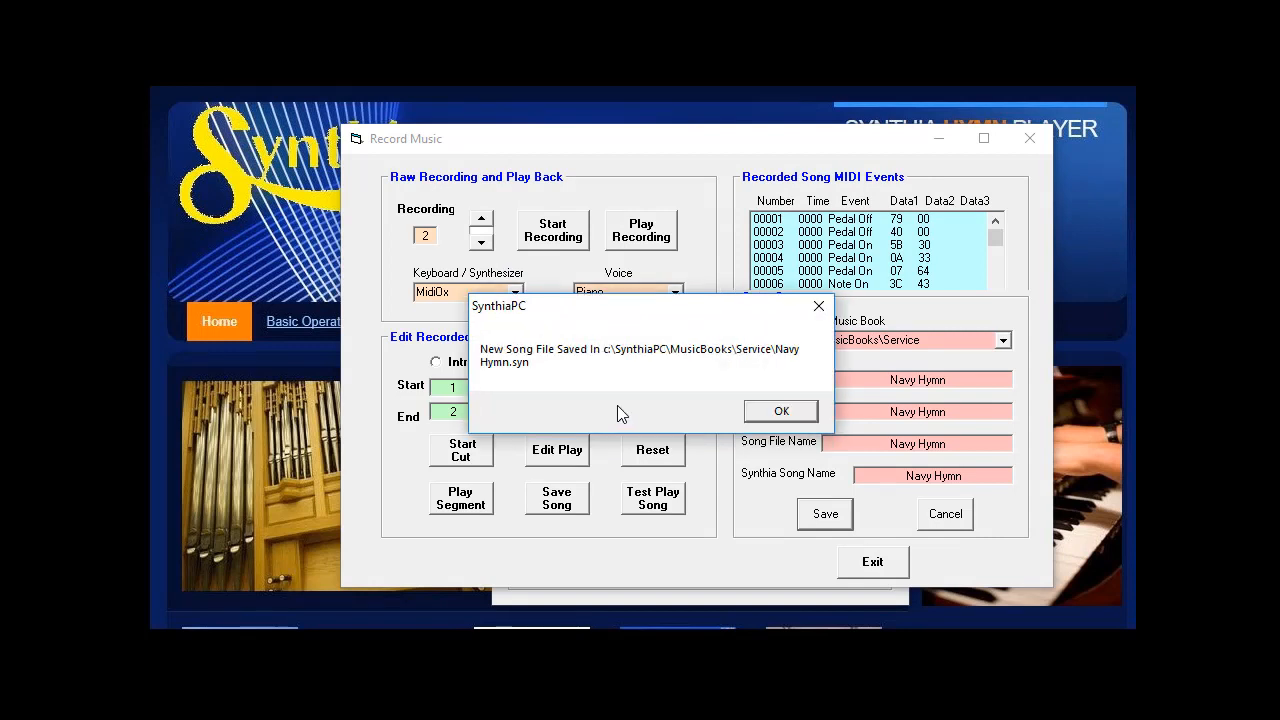
left_click(789, 417)
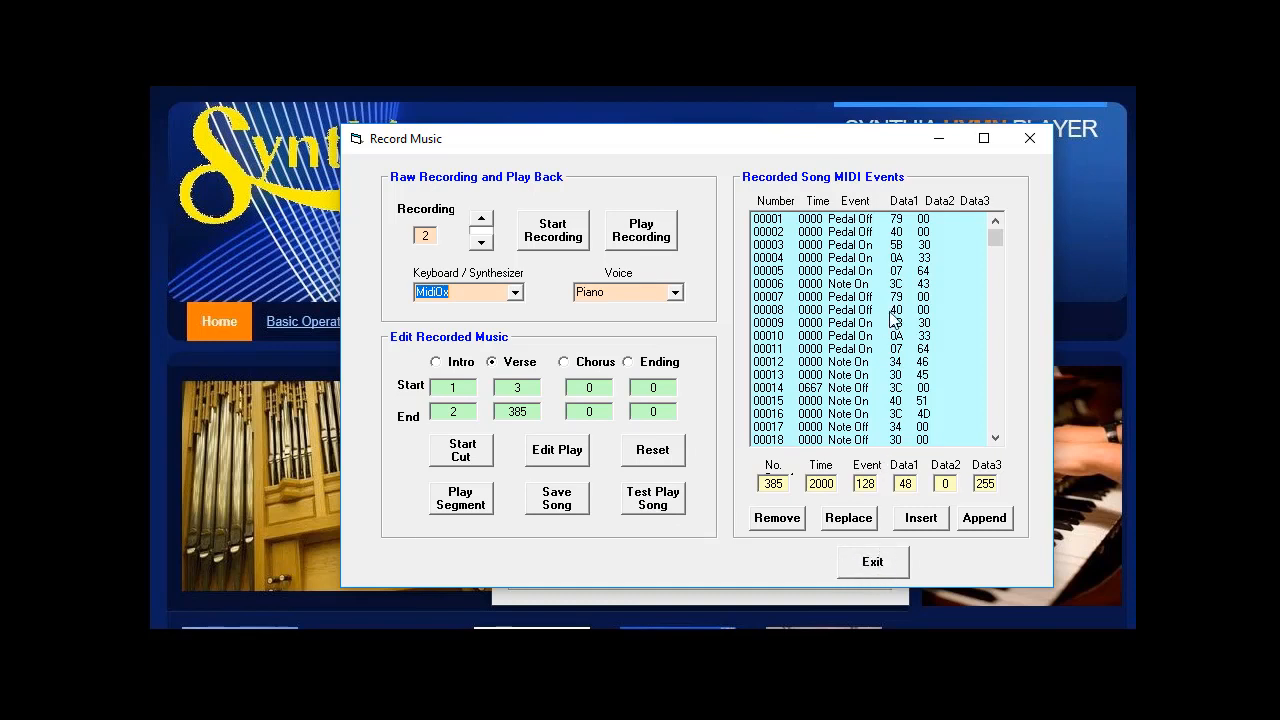
left_click(890, 566)
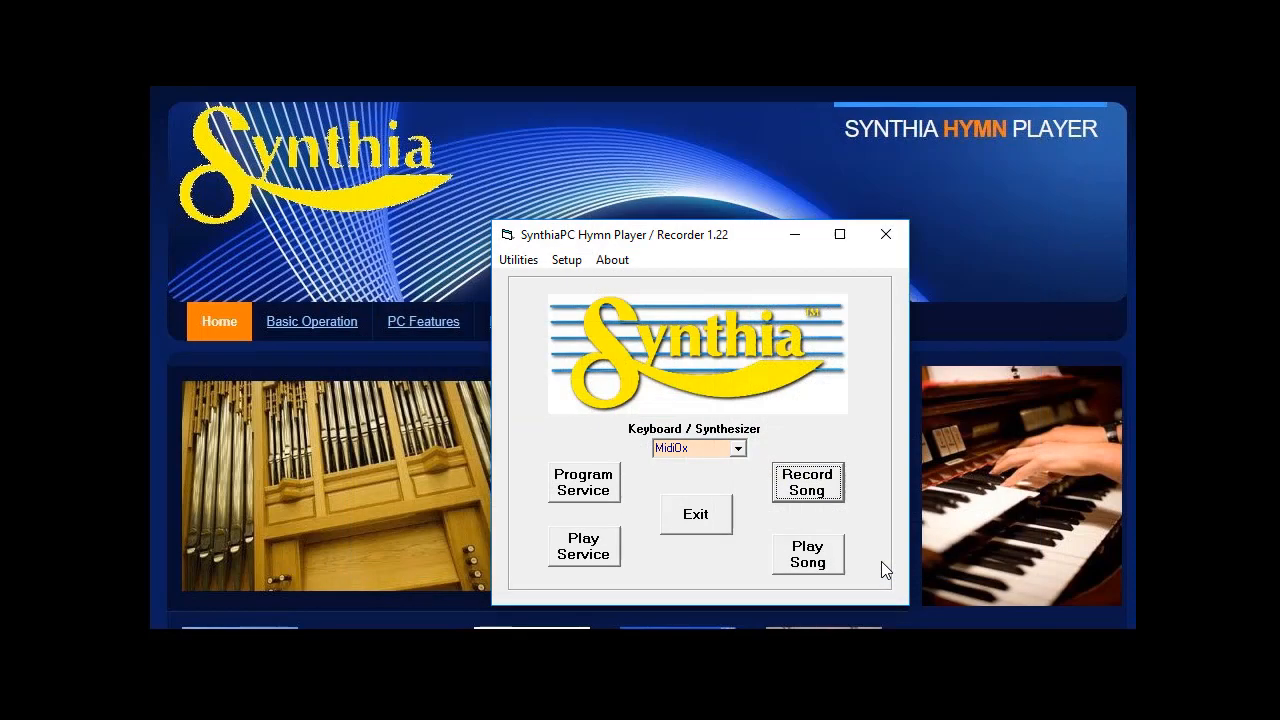
Step: Open the Navy Hymn song from the Service music book for playback with the Organ voice
left_click(808, 556)
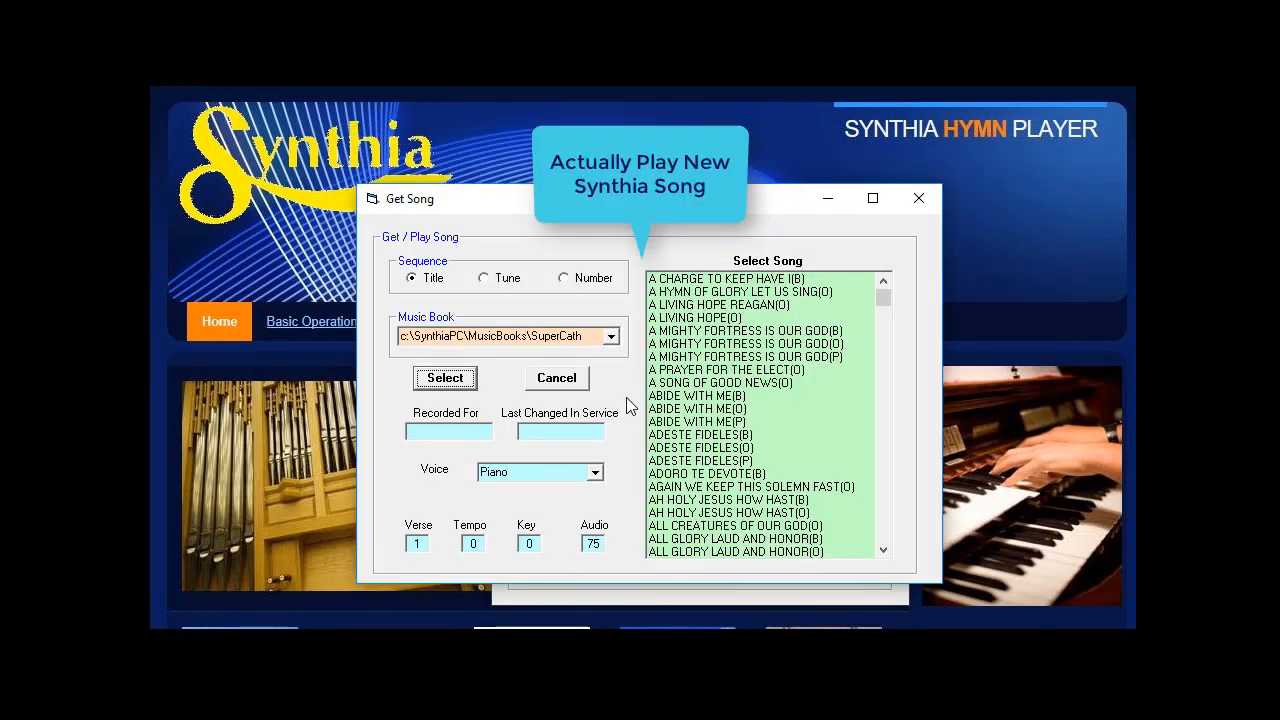
left_click(610, 336)
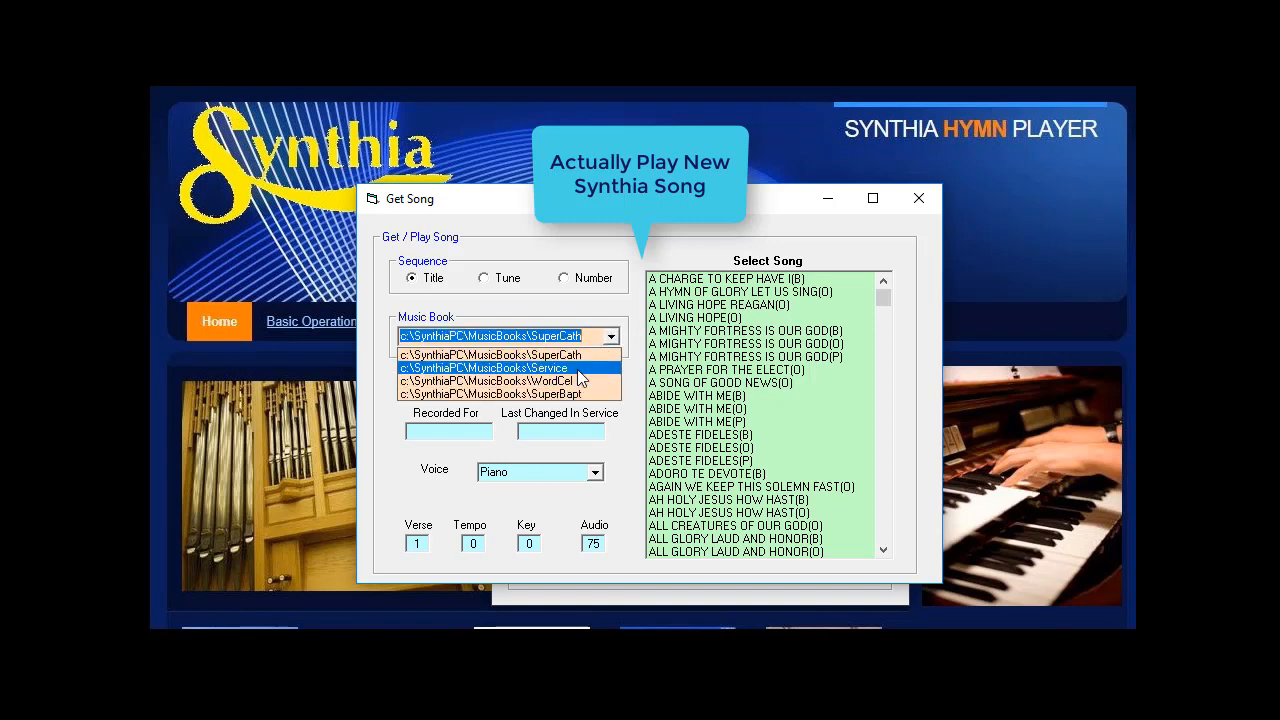
left_click(590, 368)
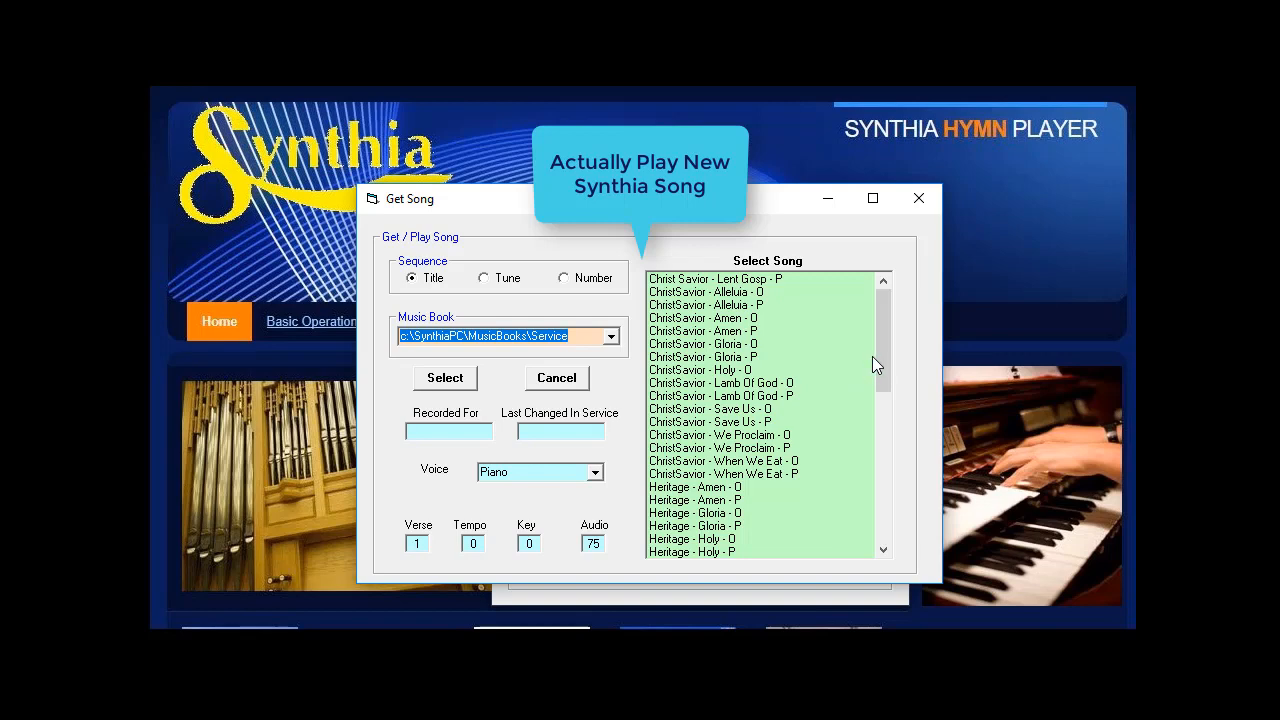
left_click_drag(883, 348, 894, 536)
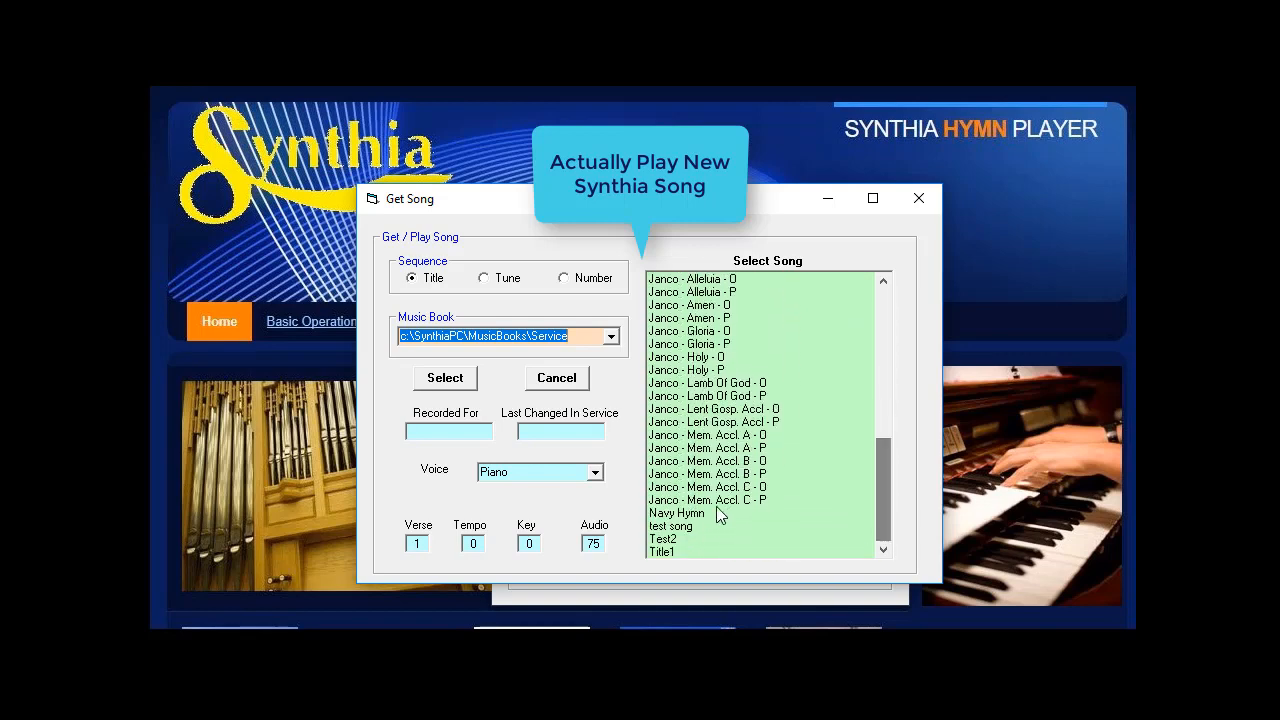
left_click(698, 514)
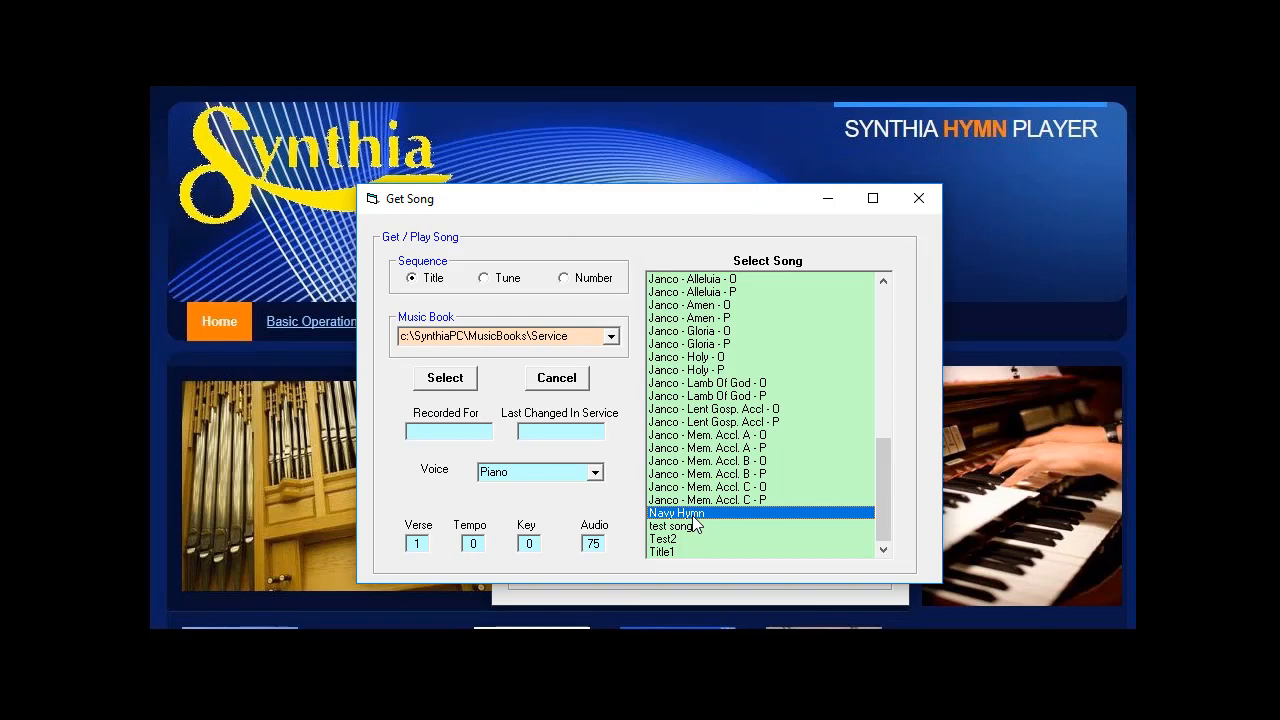
left_click(595, 474)
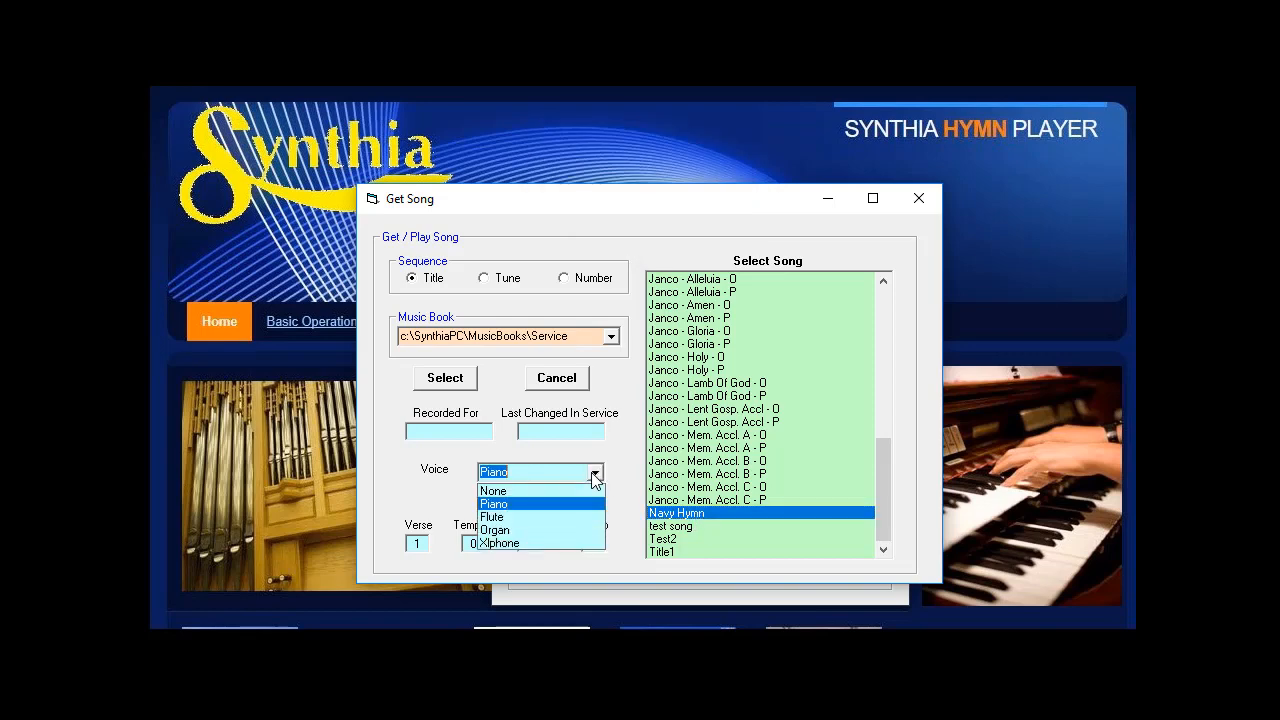
left_click(529, 530)
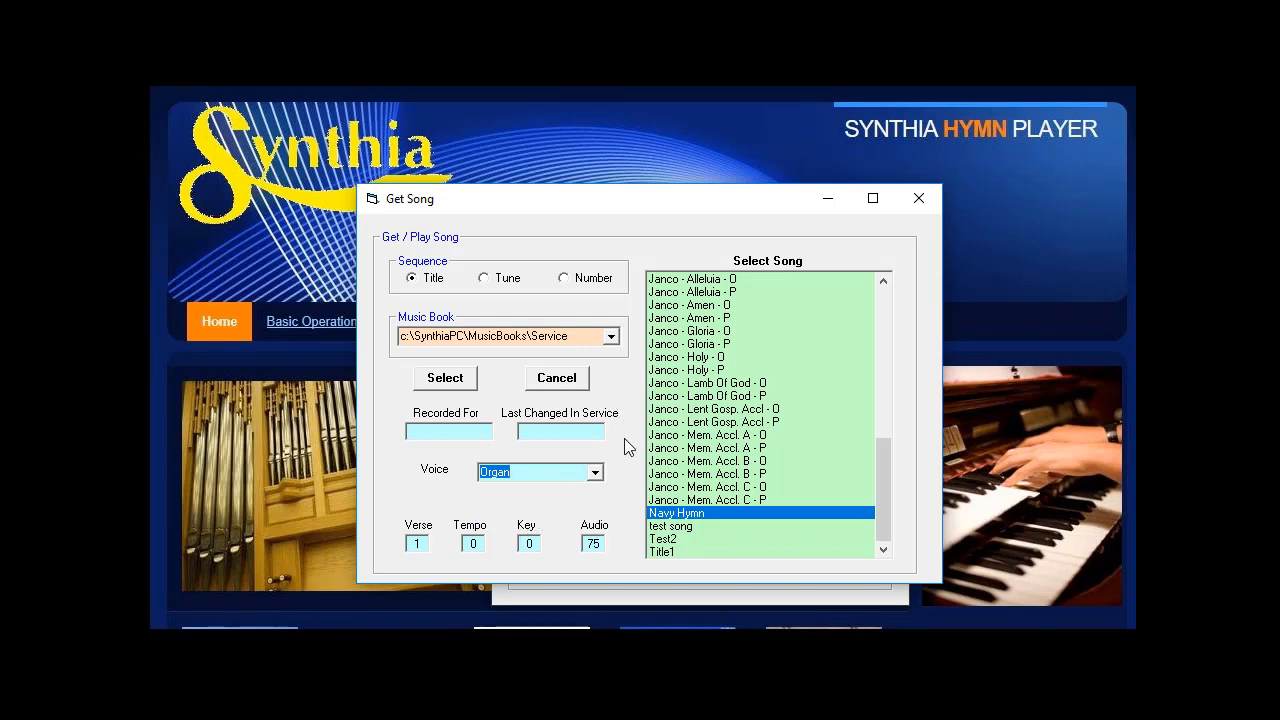
left_click(460, 383)
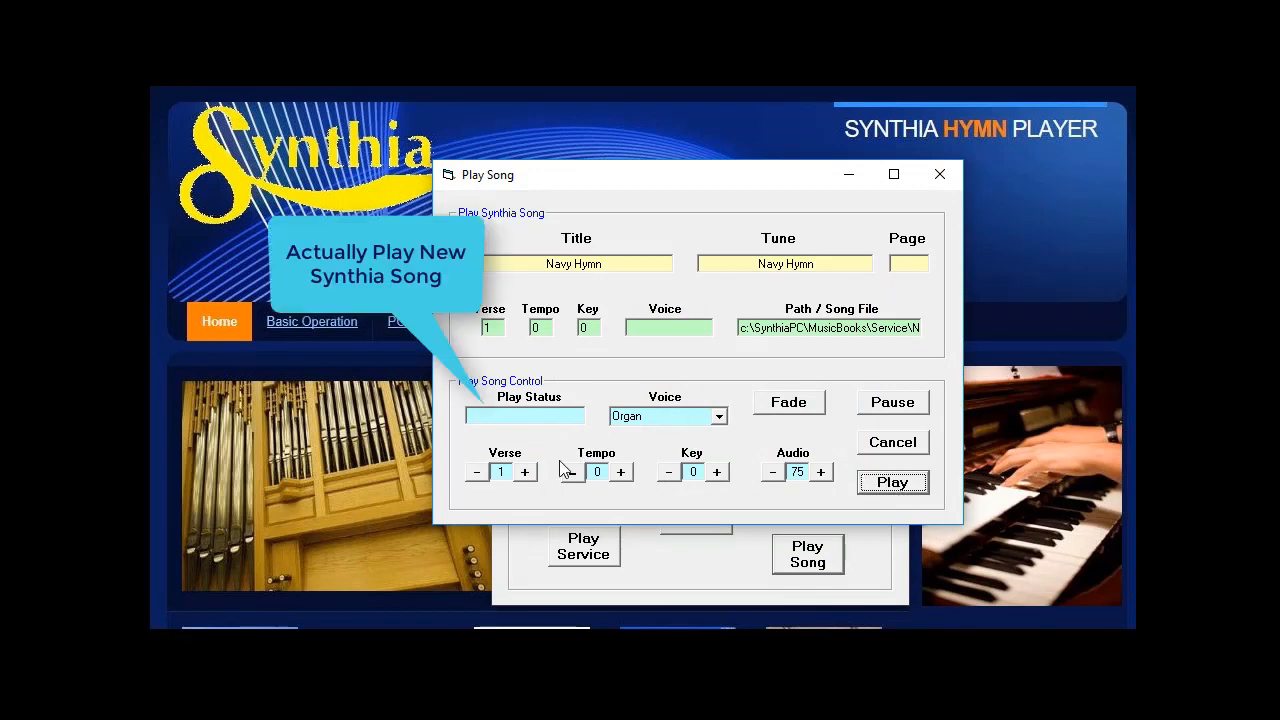
Step: Play the song from verse 2, then stop playback and close the player
left_click(525, 472)
left_click(891, 482)
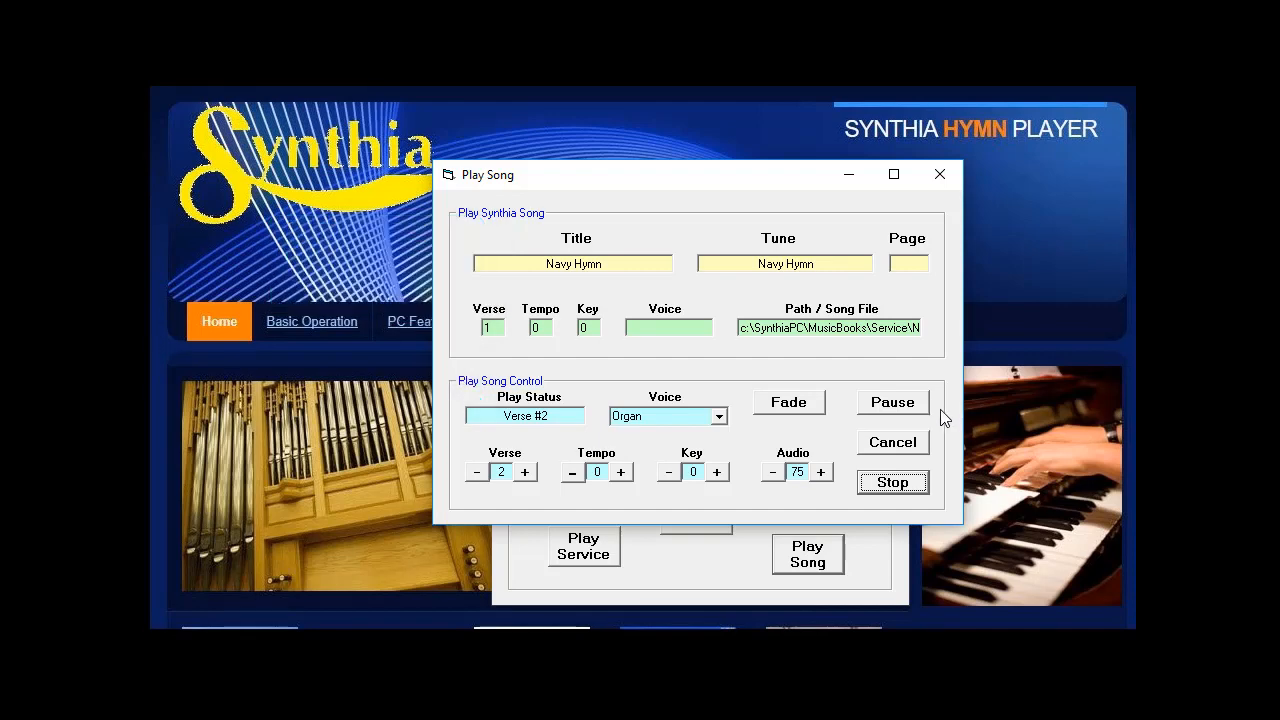
left_click(918, 484)
left_click(903, 441)
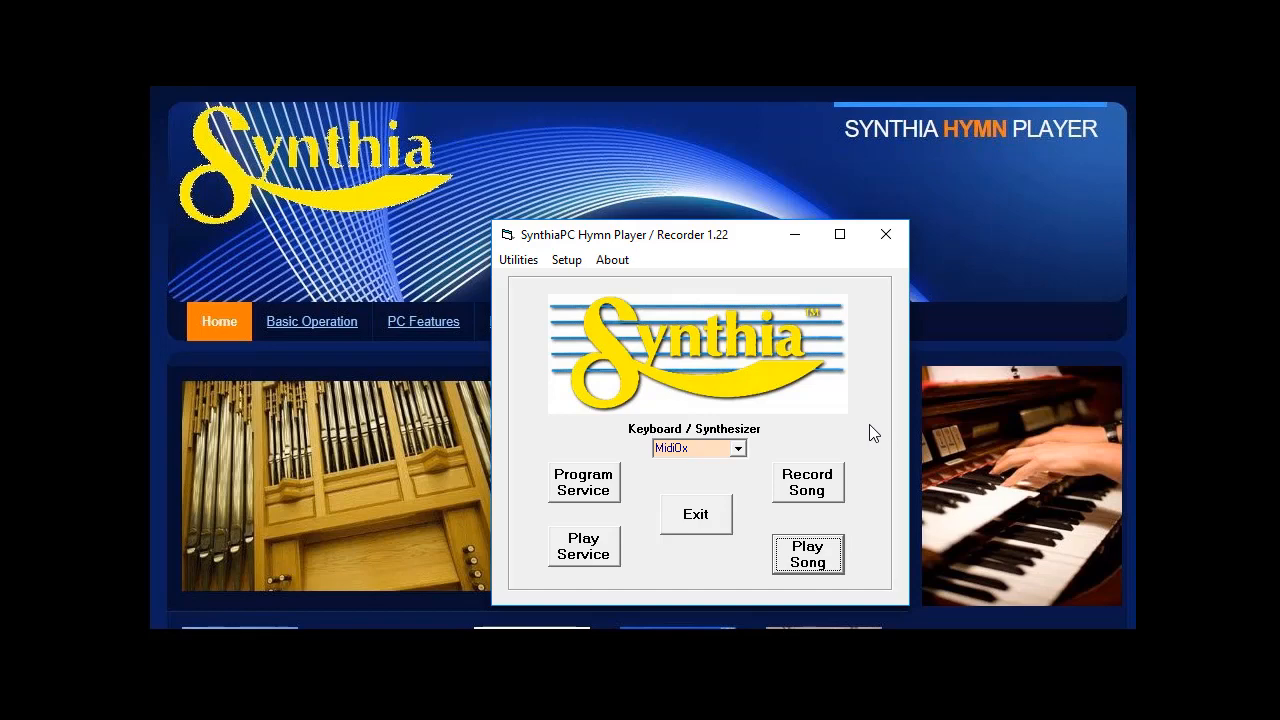